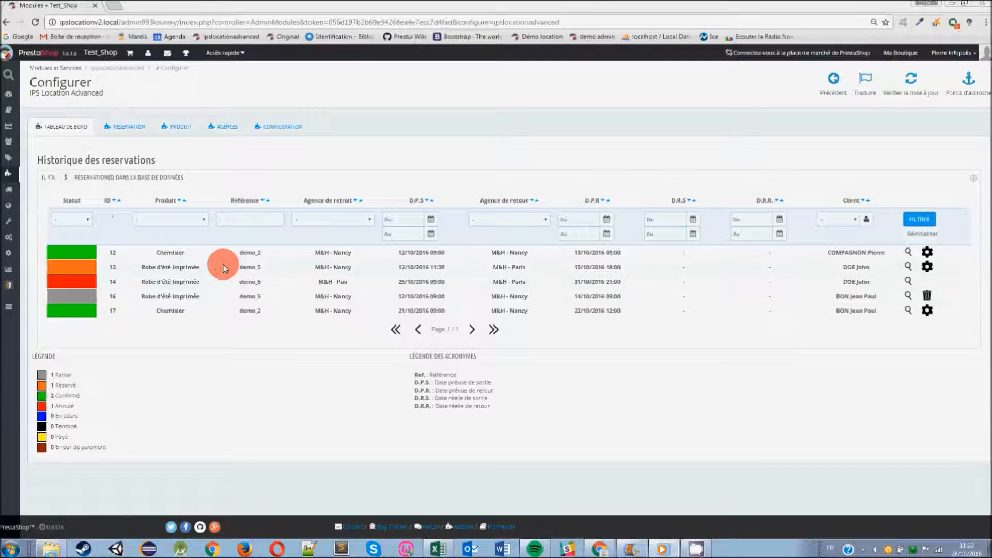
Filter the reservation history by status Reservé, product [demo_6] Robe d'été imprimée, pickup agency M&H - Nancy and planned return from 13/10/2016
left_click(72, 223)
left_click(64, 246)
left_click(173, 220)
left_click(182, 257)
left_click(266, 215)
left_click(349, 220)
left_click(356, 238)
left_click(593, 221)
left_click(614, 286)
left_click(915, 220)
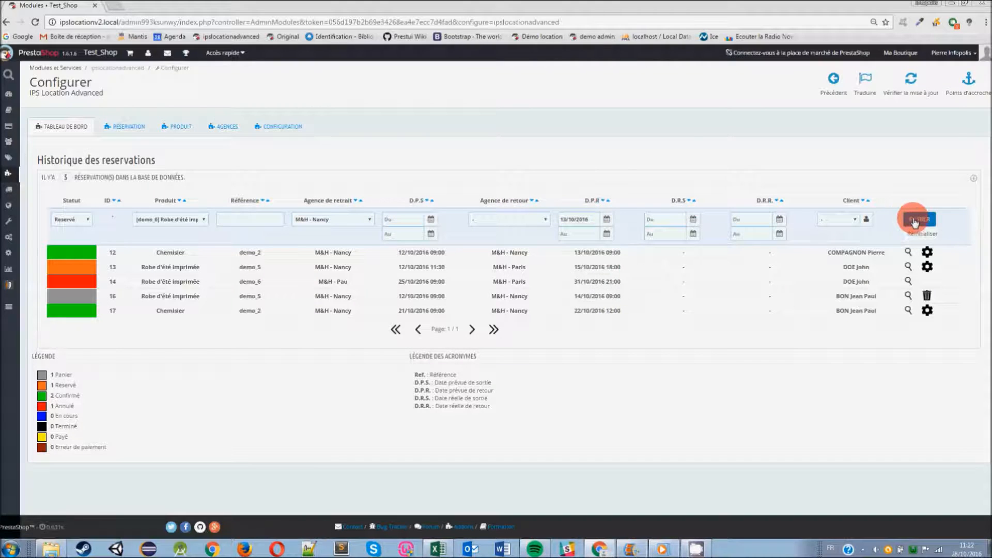
Reset all reservation history filters and refresh the unfiltered list
left_click(923, 239)
left_click(919, 223)
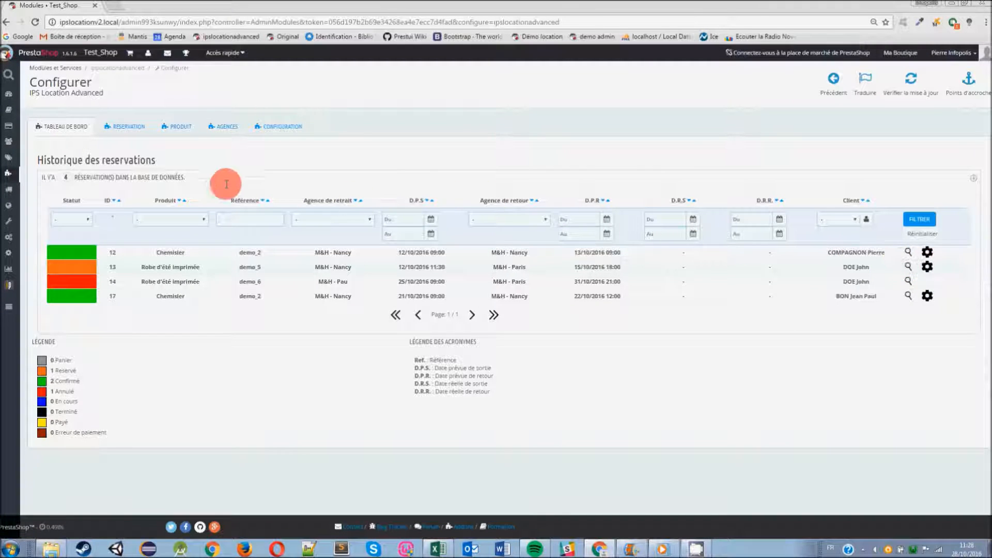
Activate the M&H - Pau rental agency and save its Monday order pickup hours as 09h23-18h15
left_click(225, 130)
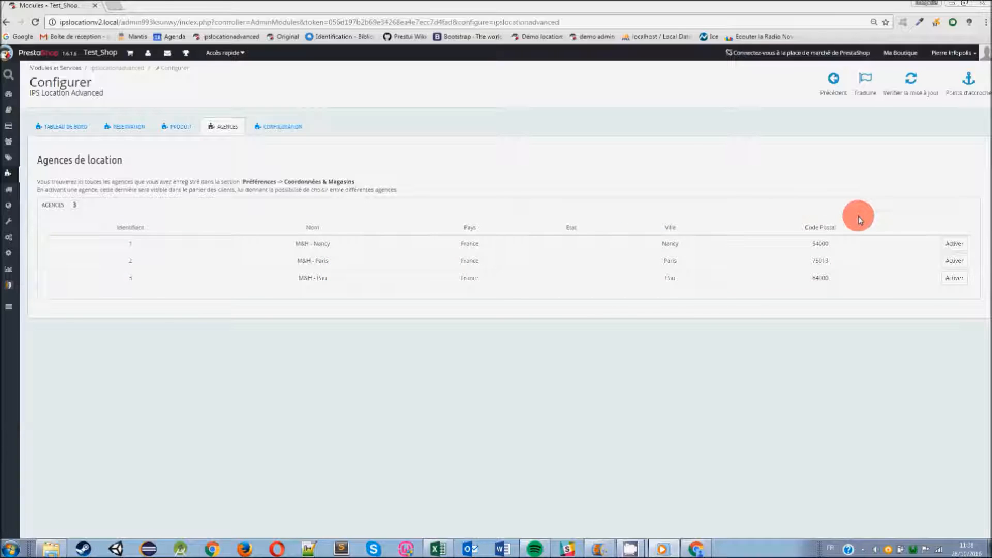
left_click(956, 279)
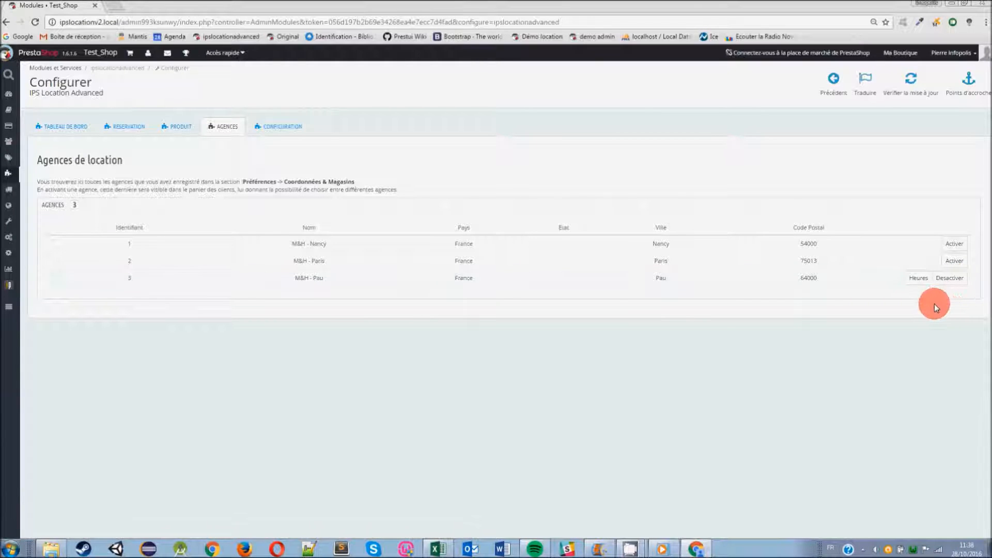
left_click(918, 283)
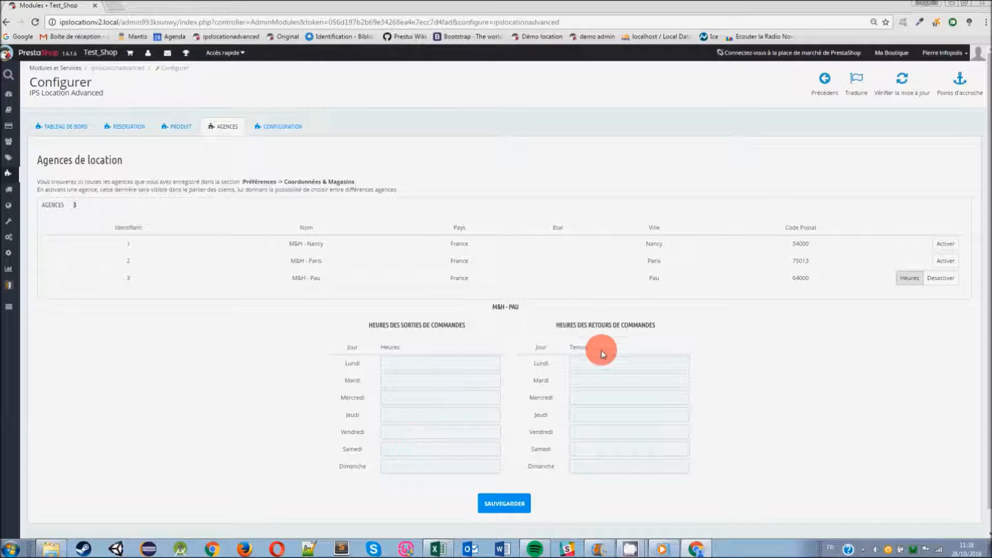
left_click(429, 362)
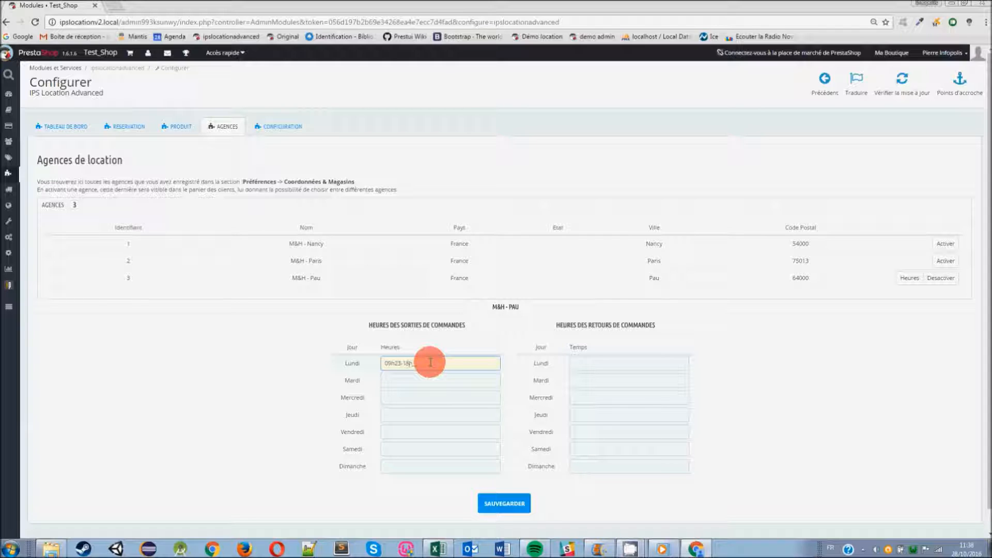
left_click(509, 504)
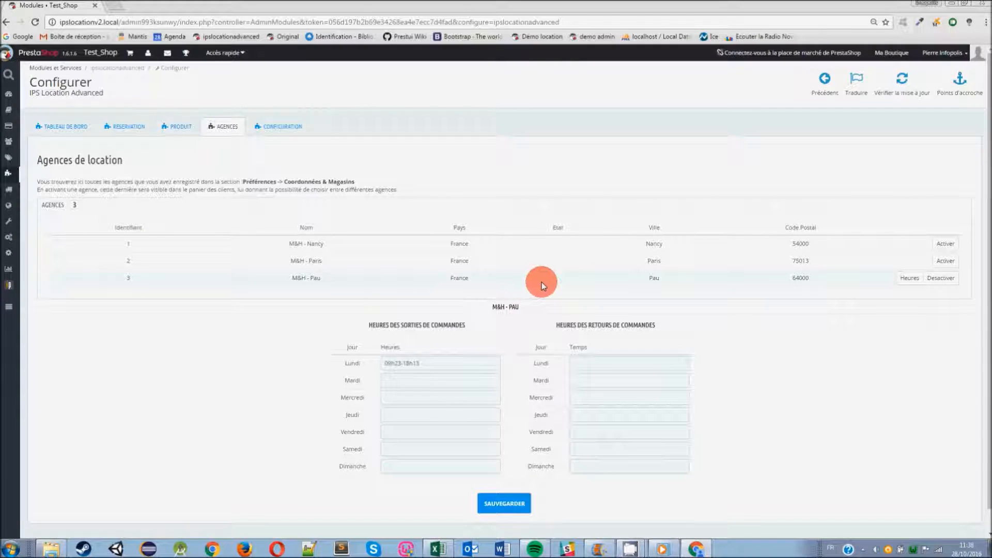
Activate the M&H - Paris and M&H - Nancy rental agencies and display their opening hours
left_click(945, 260)
left_click(912, 261)
left_click(946, 243)
left_click(915, 246)
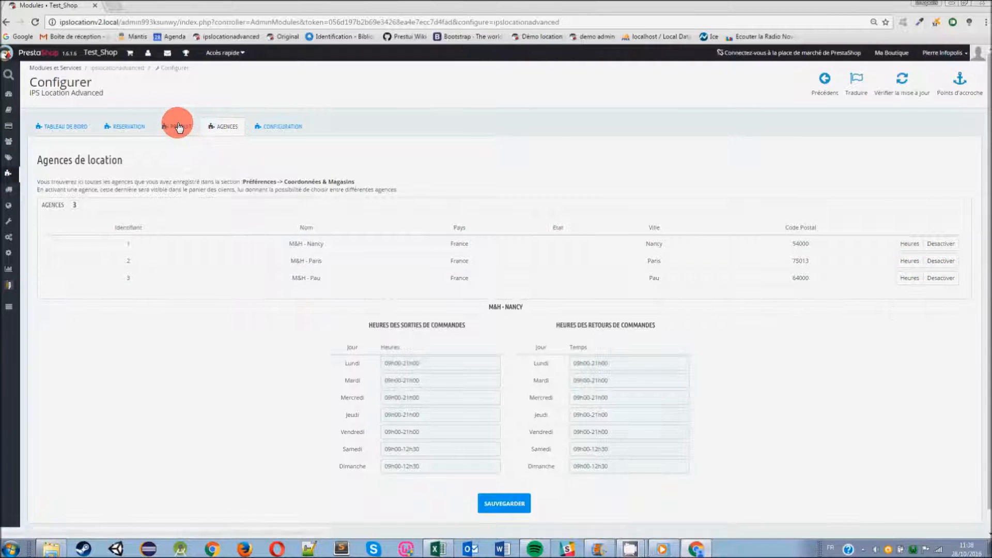
Examine the available quantities of the catalogue product T-shirt délavé à manches courtes
left_click(177, 127)
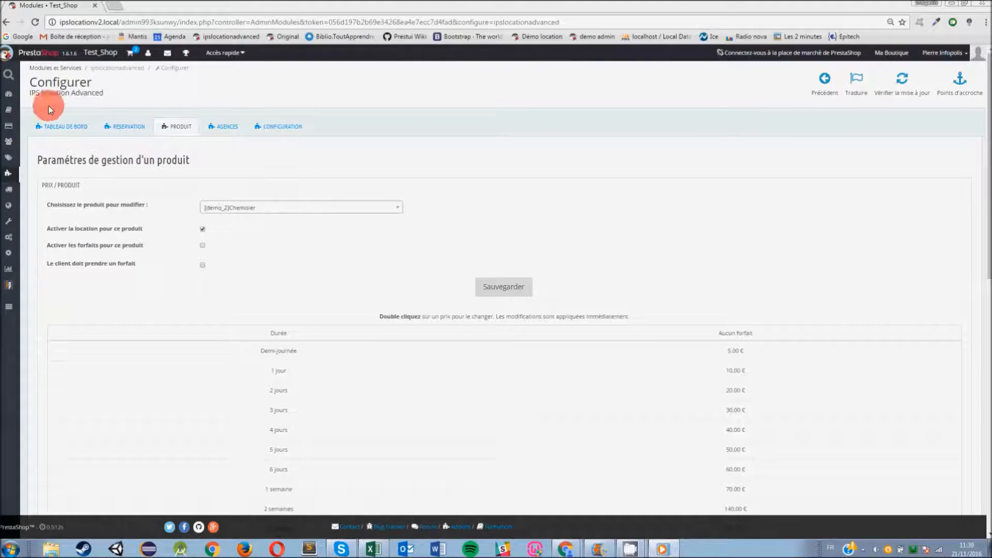
left_click(9, 114)
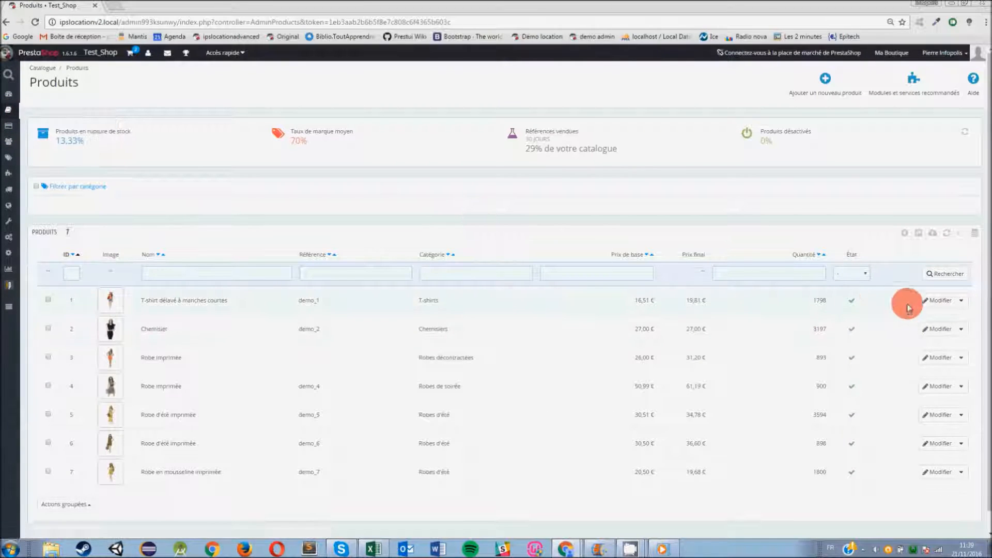
left_click(928, 300)
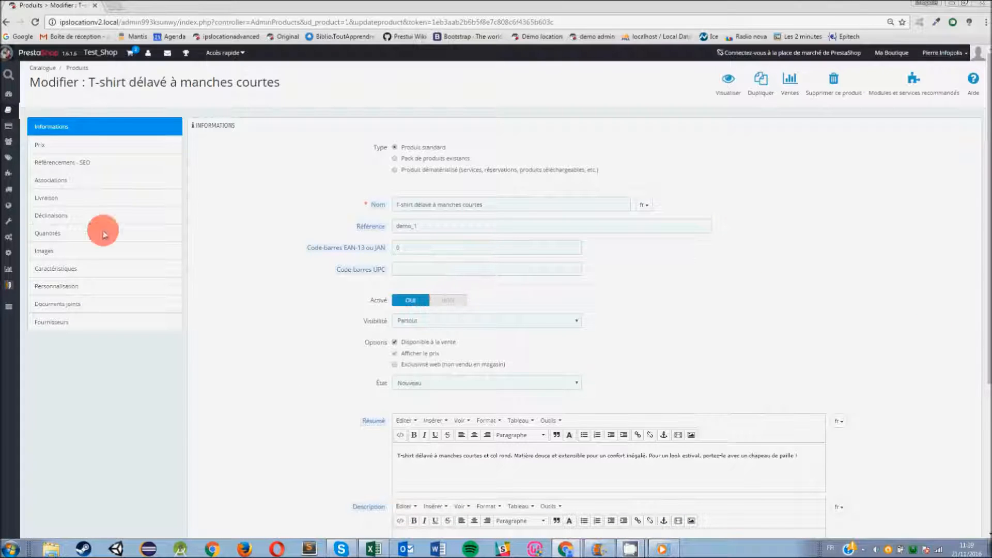
left_click(73, 231)
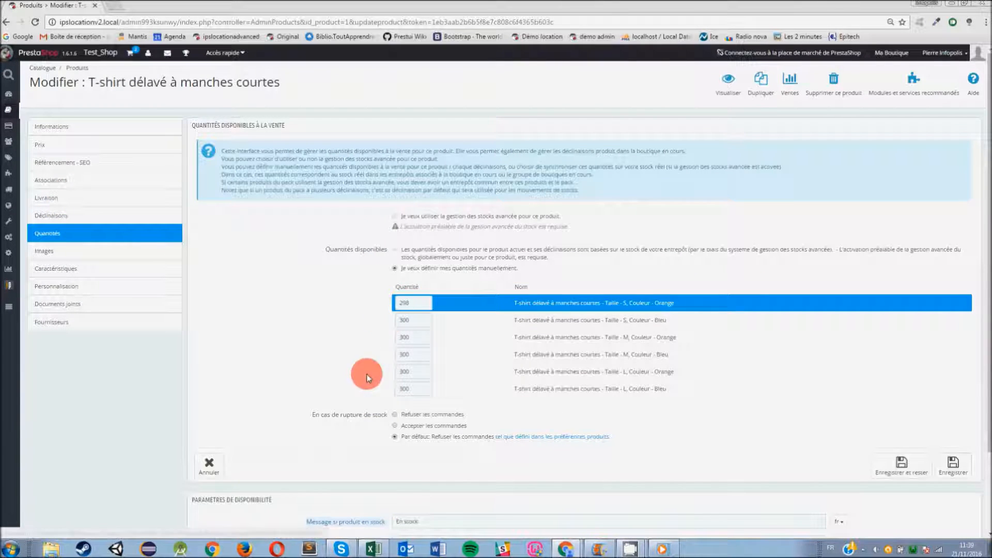
In the rental module's product settings, enable rental and packages for [demo_3] Robe imprimée and save
left_click(11, 281)
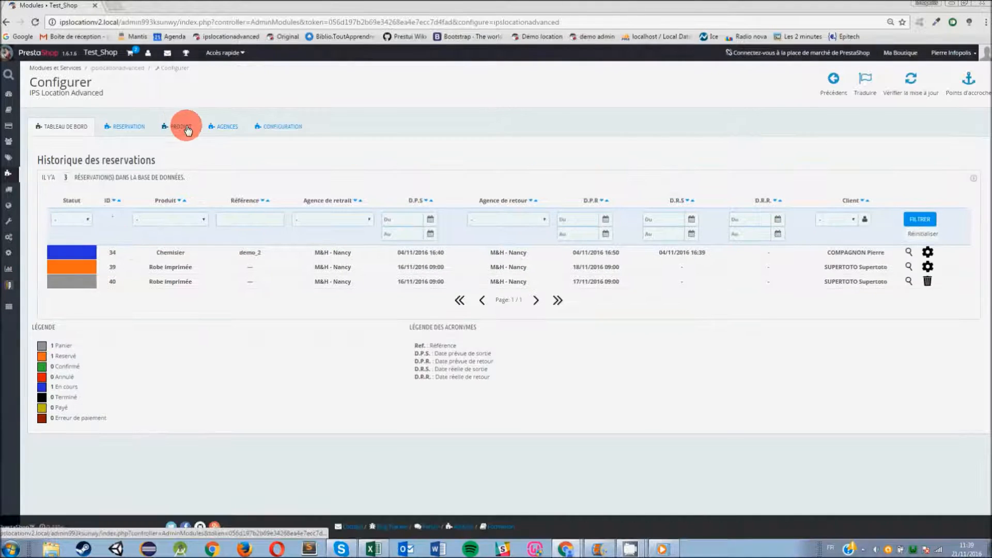
left_click(183, 127)
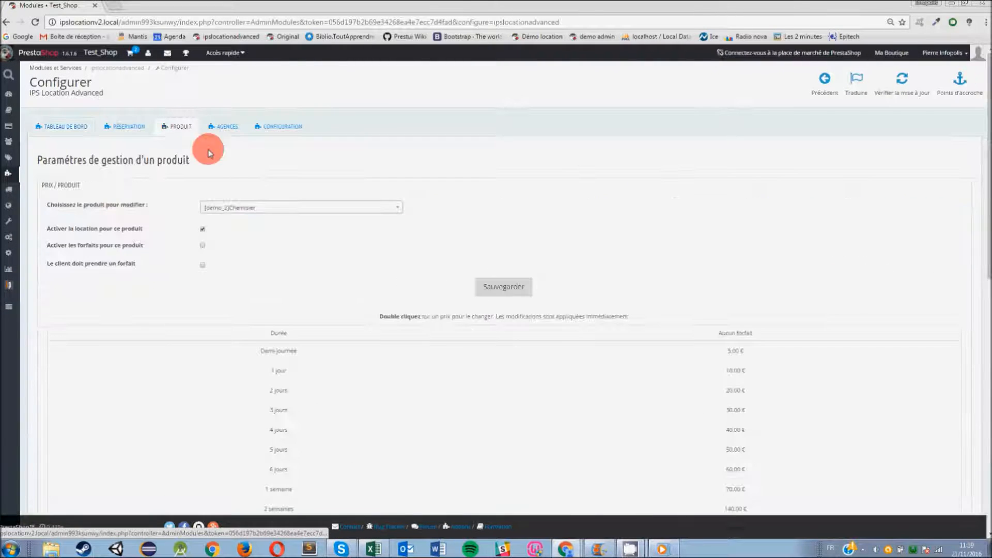
left_click(286, 210)
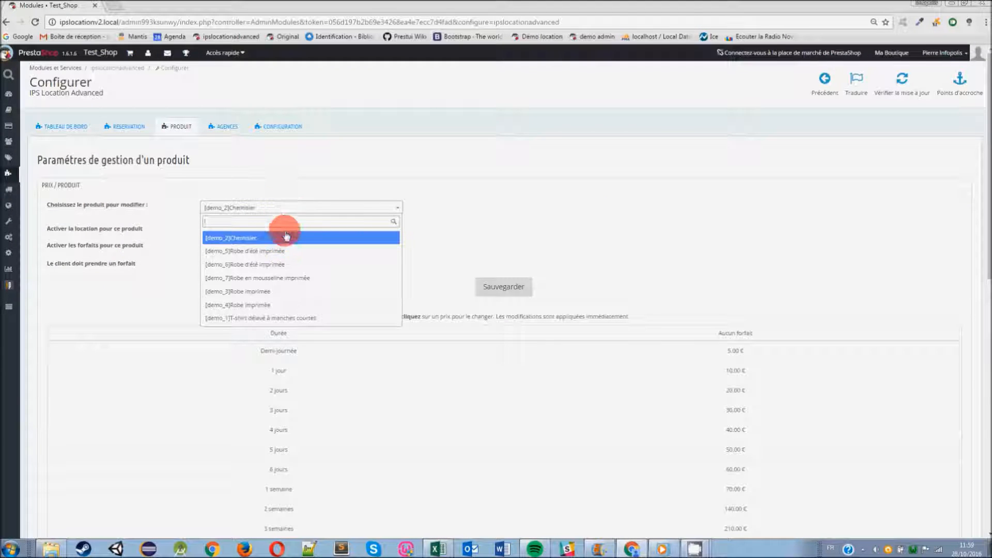
left_click(285, 295)
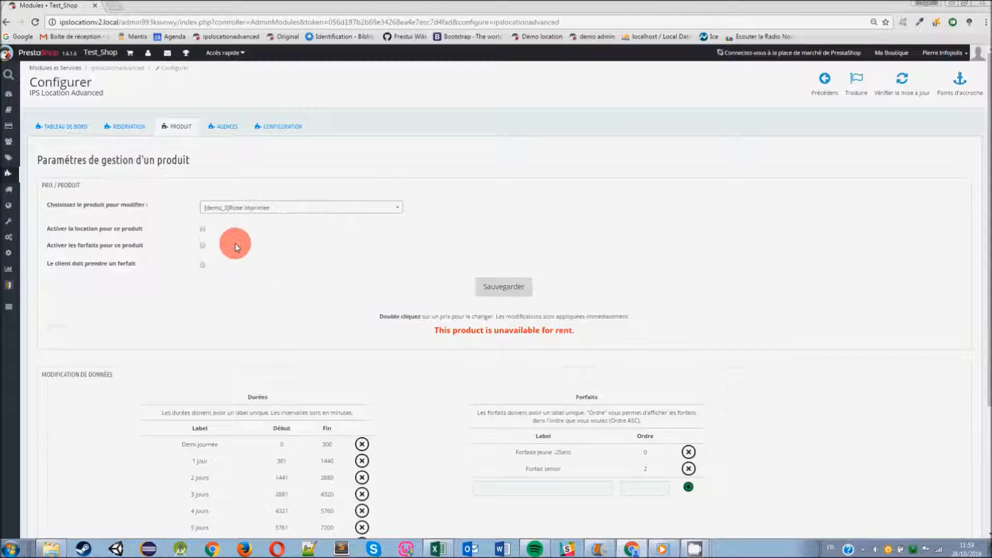
left_click(202, 230)
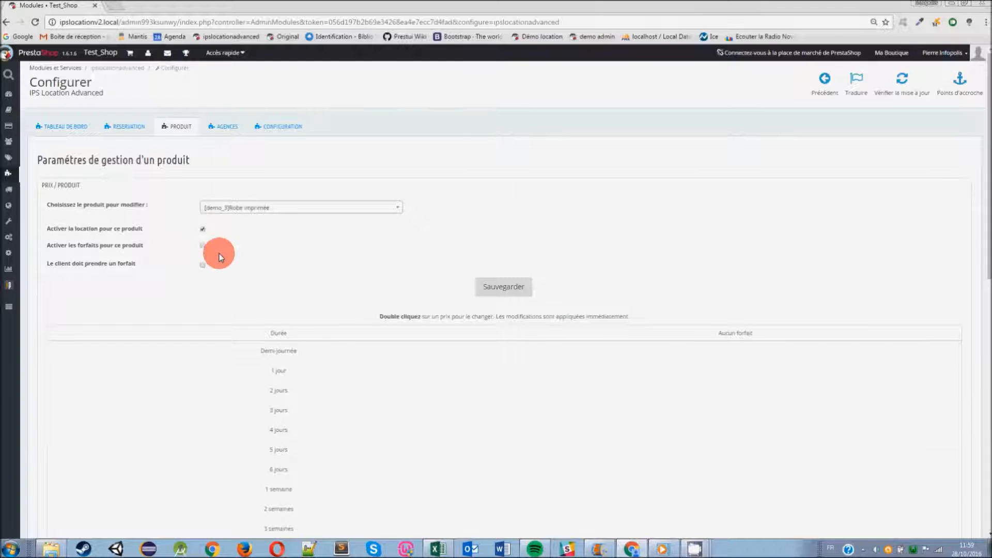
left_click(203, 246)
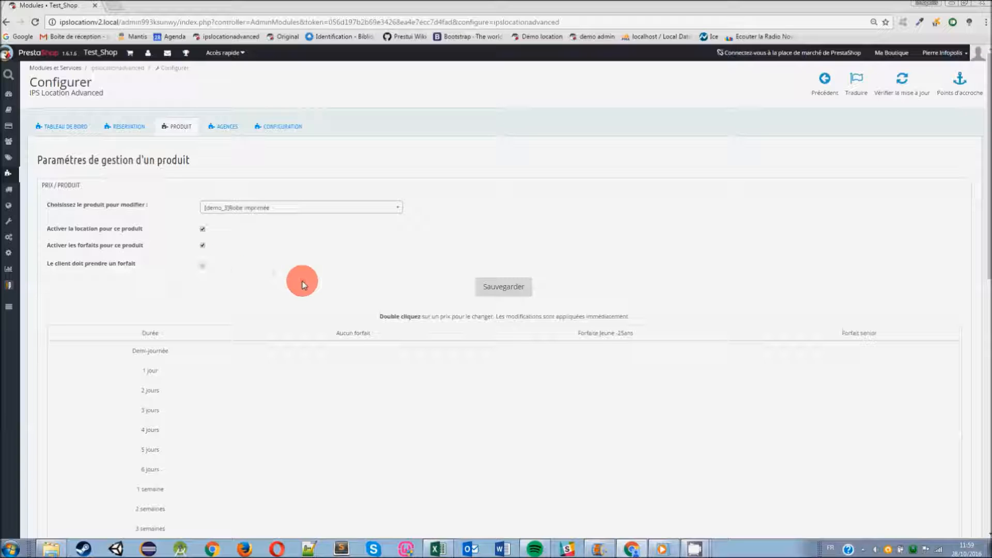
left_click(495, 292)
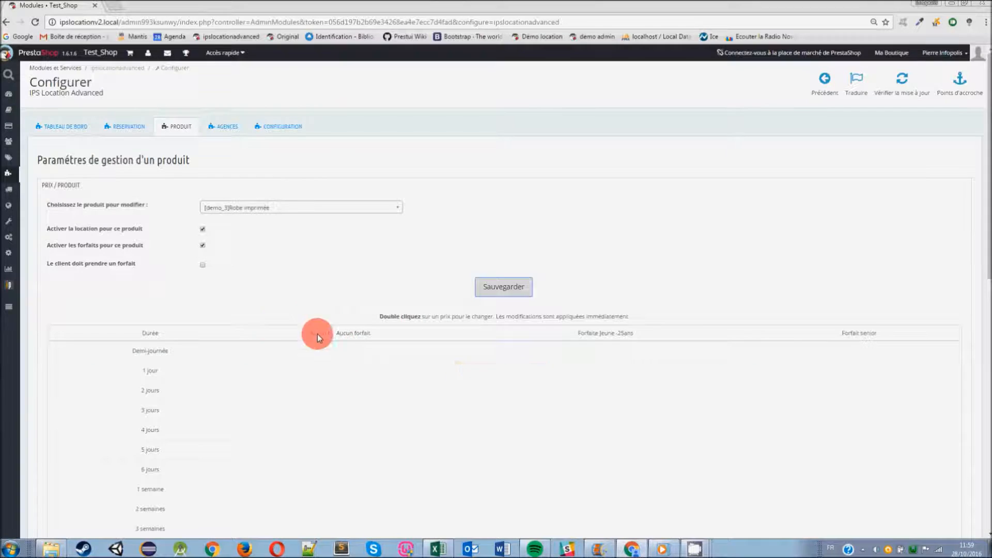
Set the Demi-journée rental prices to 10 € without package, 20 € for Forfaite Jeune -25ans and 30 € for Forfait senior
scroll(336, 330, "down", 10)
scroll(434, 310, "up", 9)
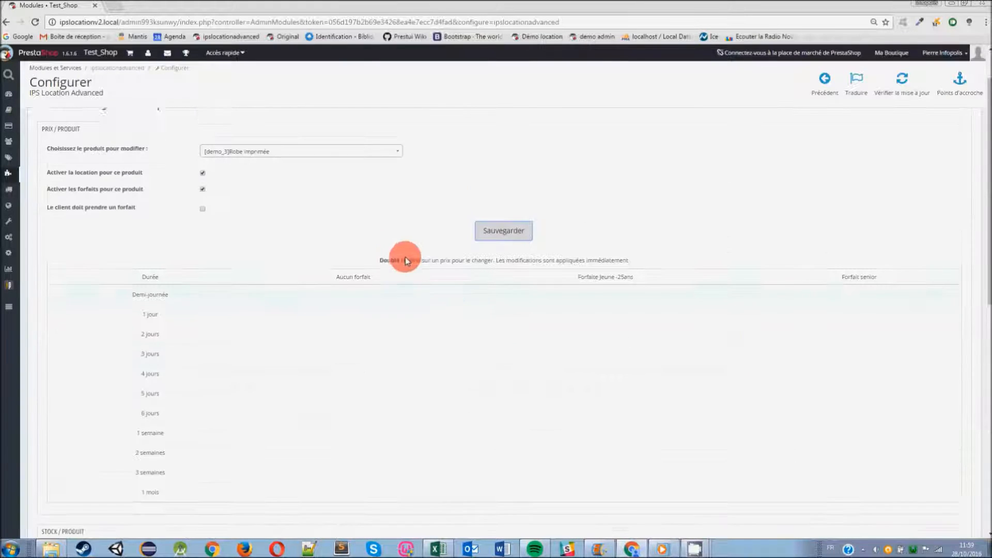
double_click(350, 299)
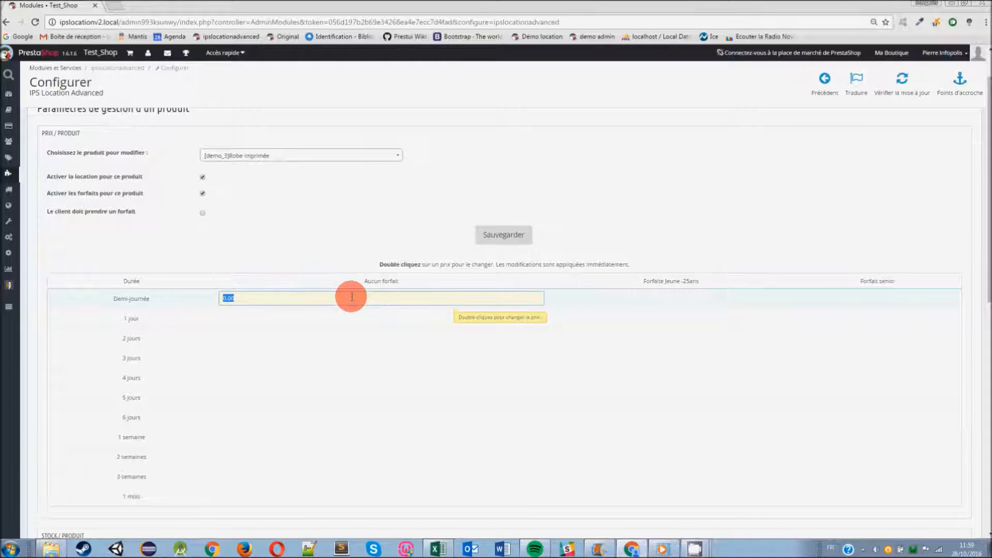
key("Tab")
type("20")
key("Tab")
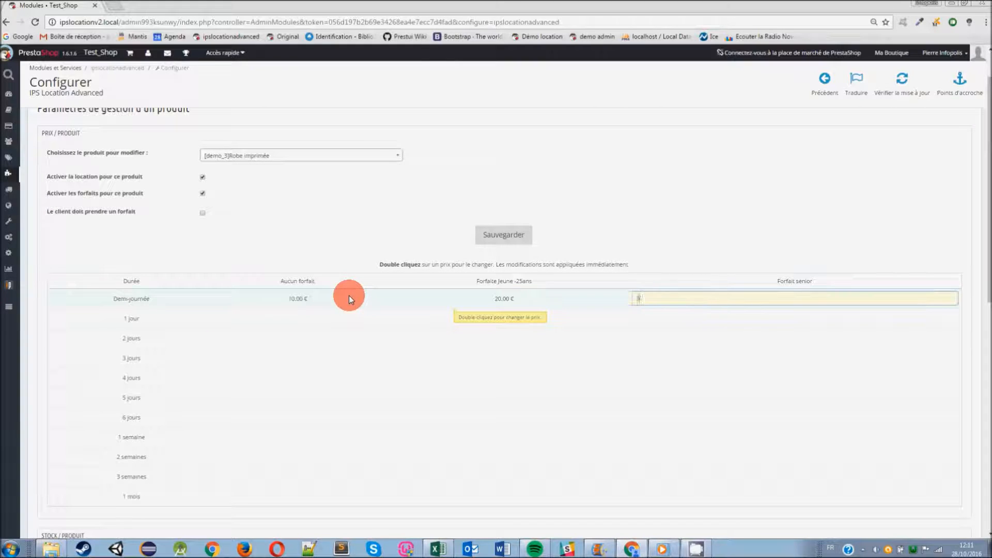
type("30")
key("Tab")
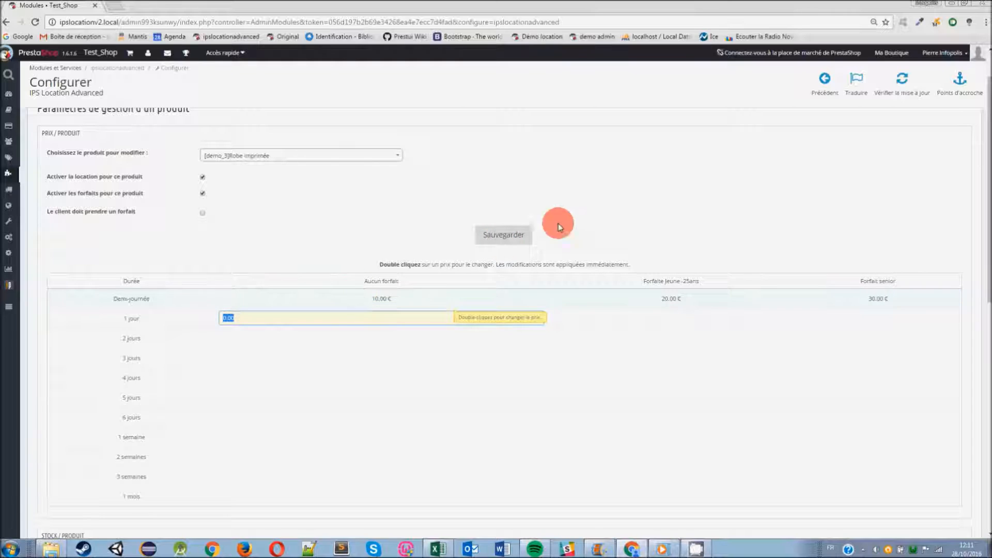
left_click(603, 234)
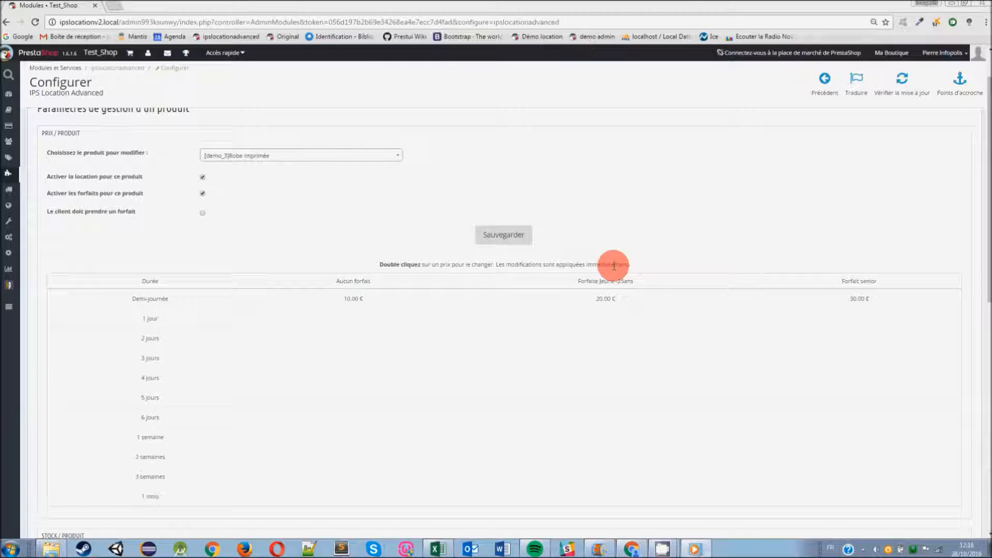
Set the product's rental stock to 10 for M&H - Nancy, 12 for M&H - Paris and 34 for M&H - Pau
scroll(638, 248, "down", 5)
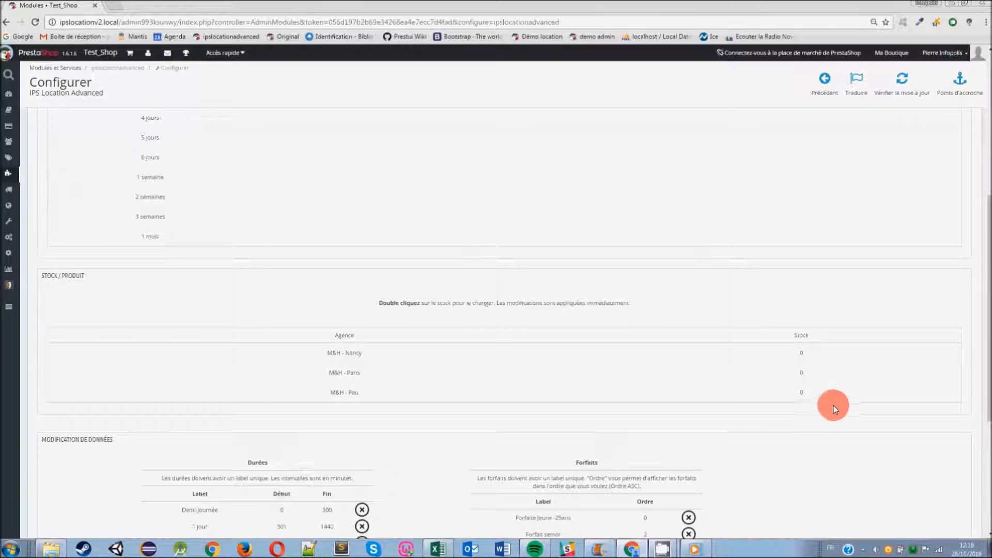
double_click(807, 352)
key("Tab")
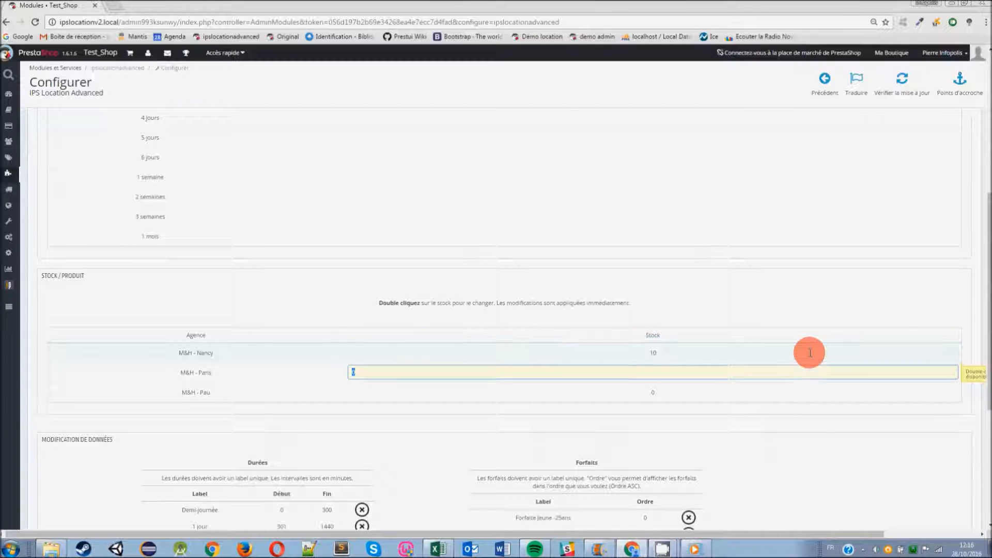
key("Tab")
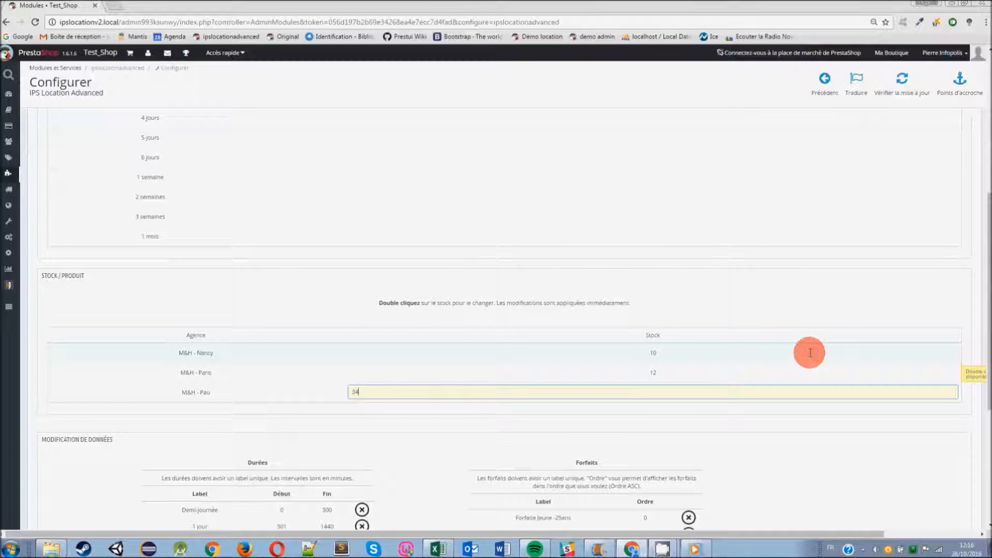
left_click(743, 414)
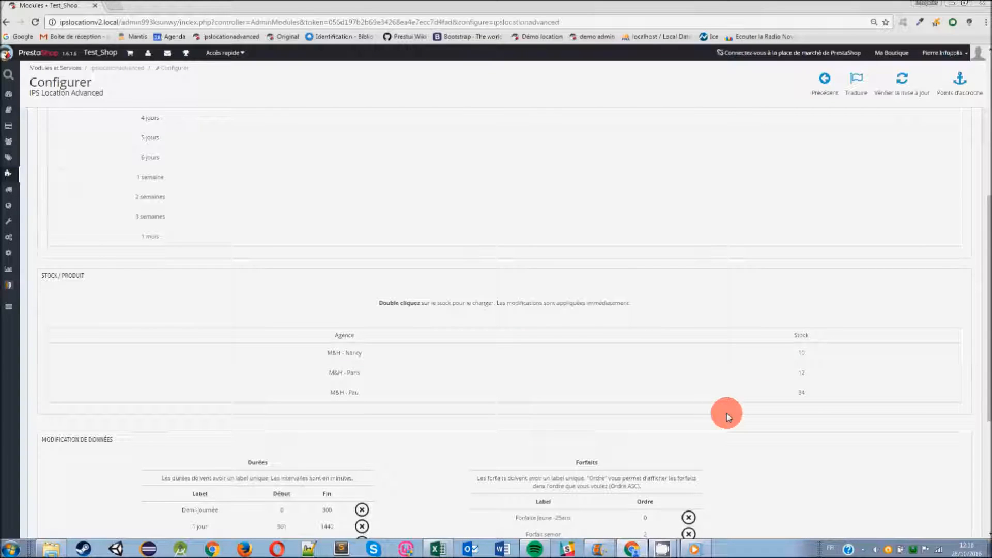
Add a rental duration labelled "1 an" running from 40321 to 483840 minutes
scroll(750, 408, "up", 1)
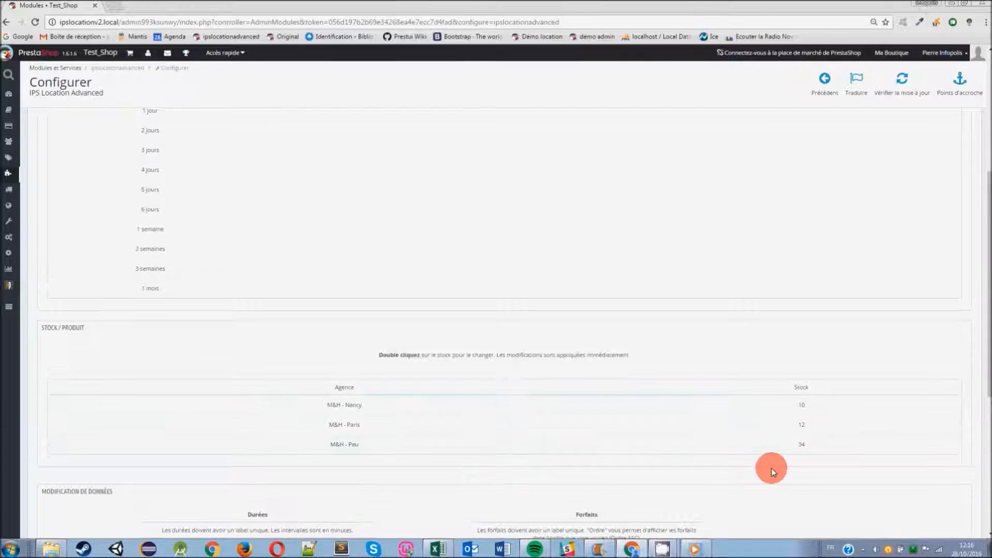
scroll(771, 468, "down", 1)
scroll(812, 420, "down", 5)
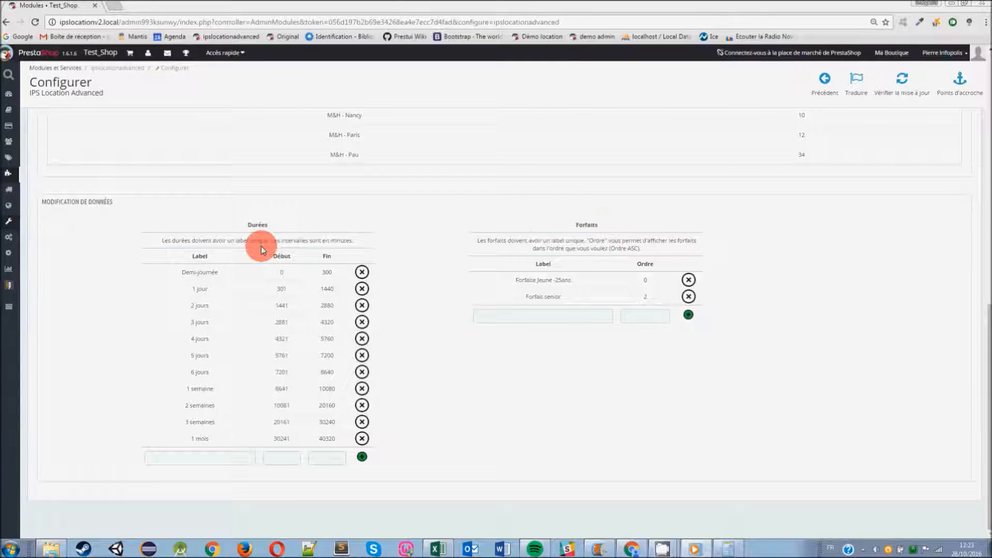
left_click(207, 459)
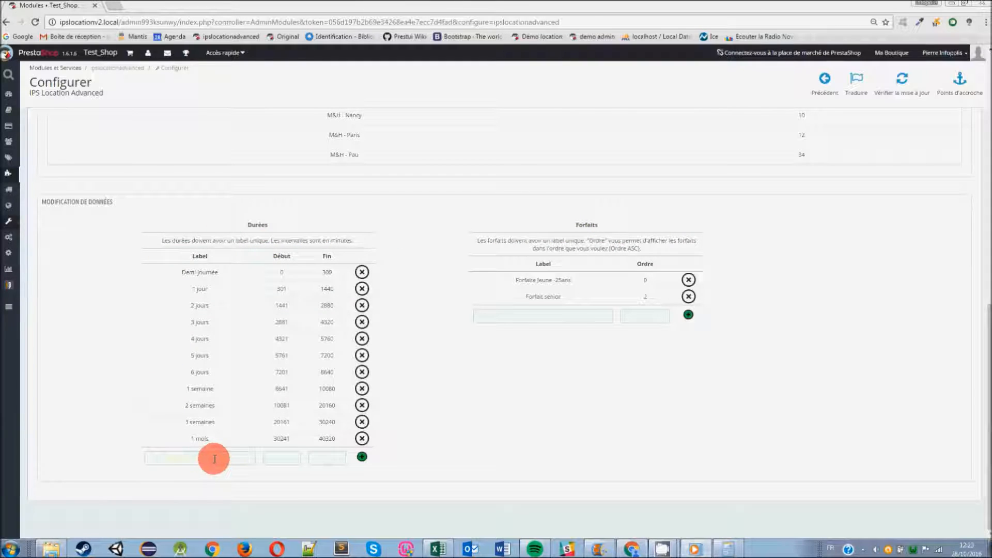
type("1 an")
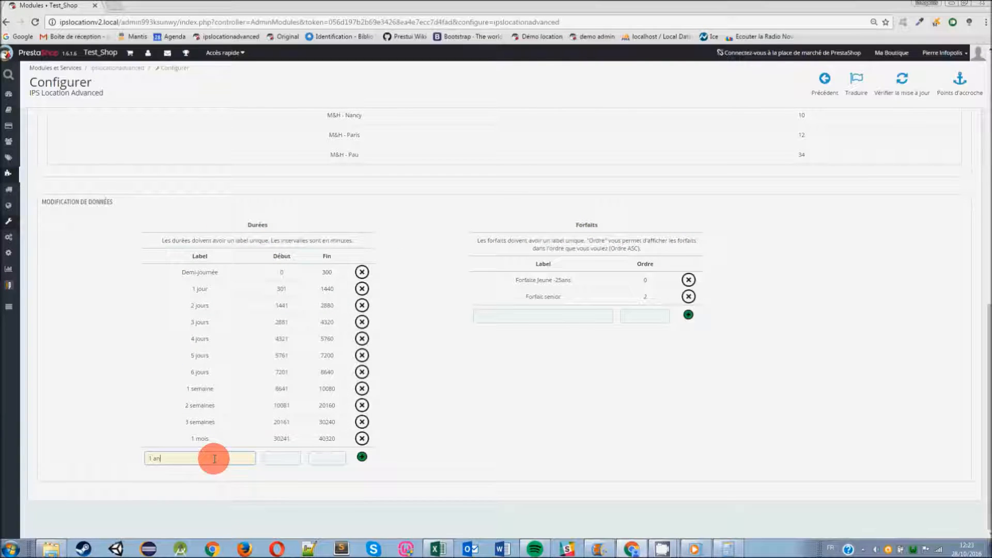
left_click(290, 459)
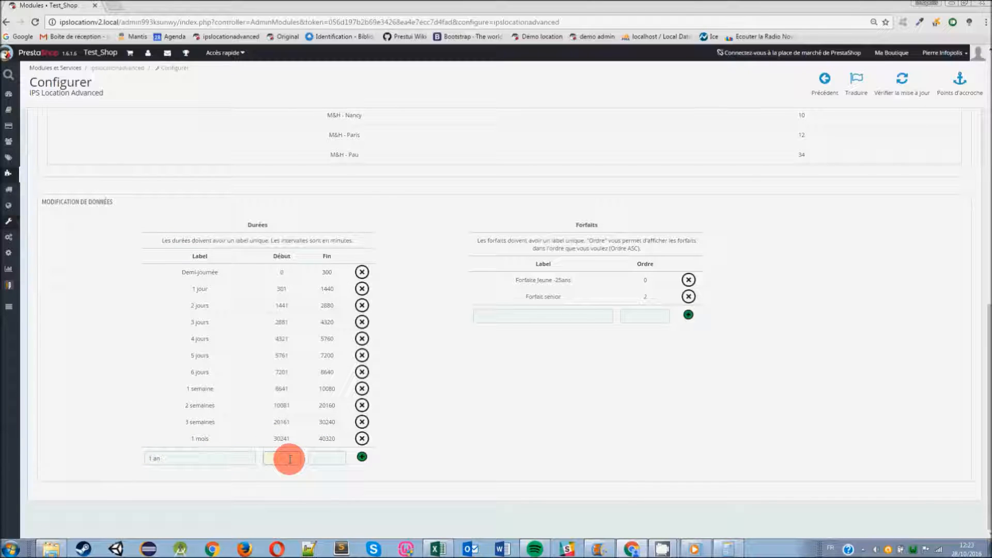
type("40321")
left_click(330, 455)
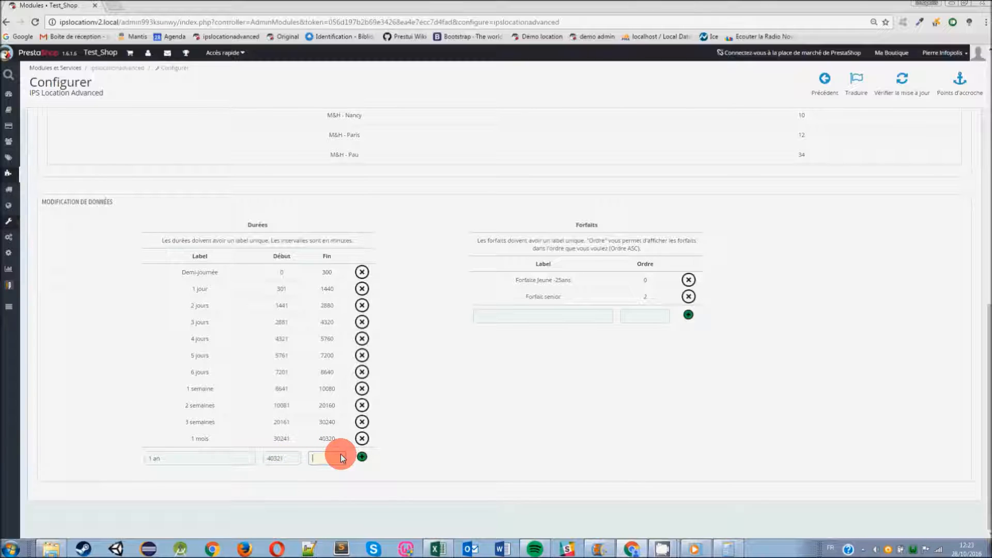
type("483840")
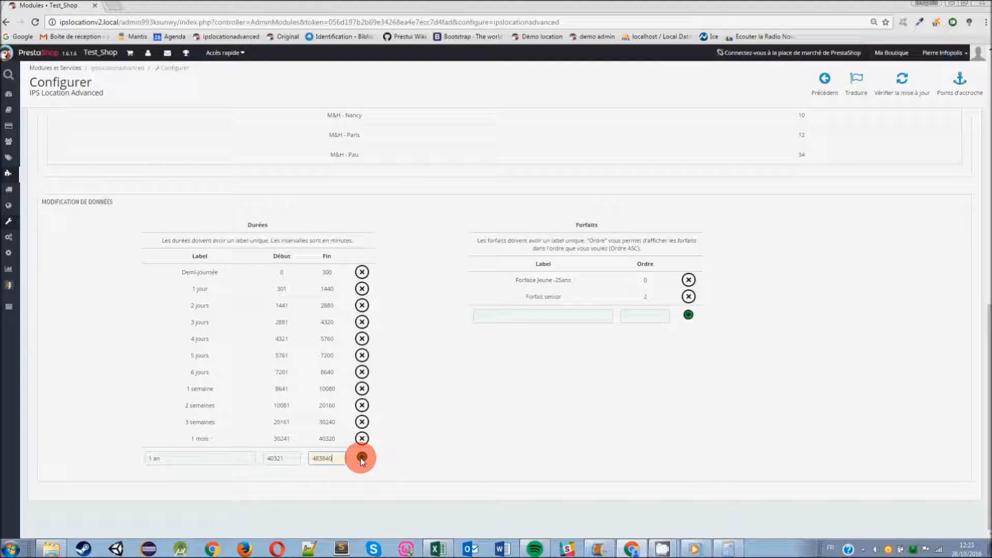
left_click(362, 458)
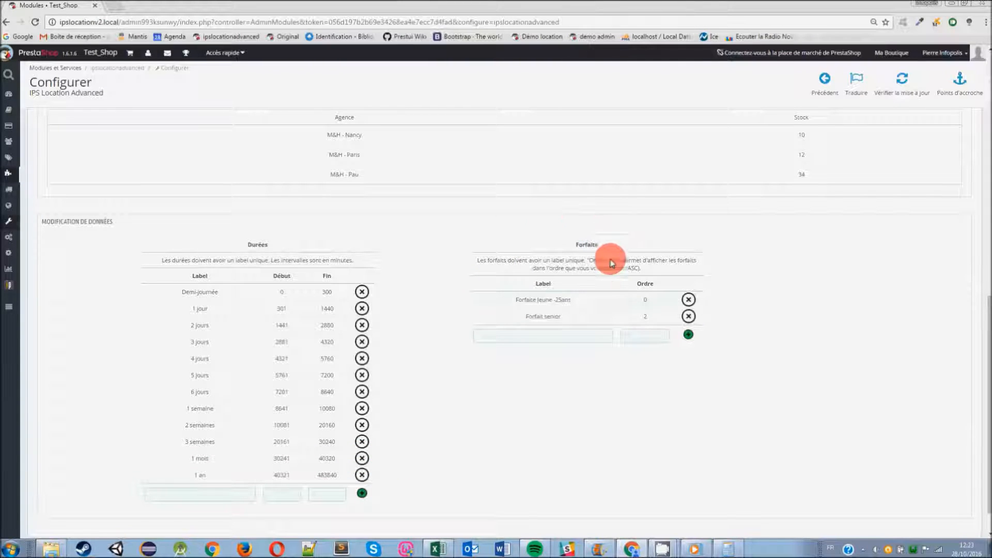
Add a package labelled "Forfait A" with display order 1
left_click(572, 334)
type("Forfait A")
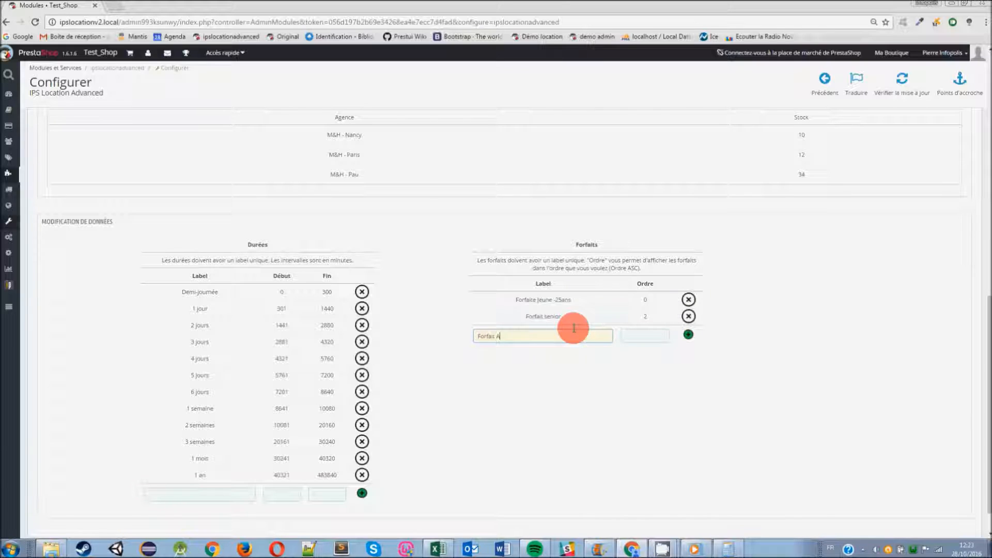
left_click(645, 336)
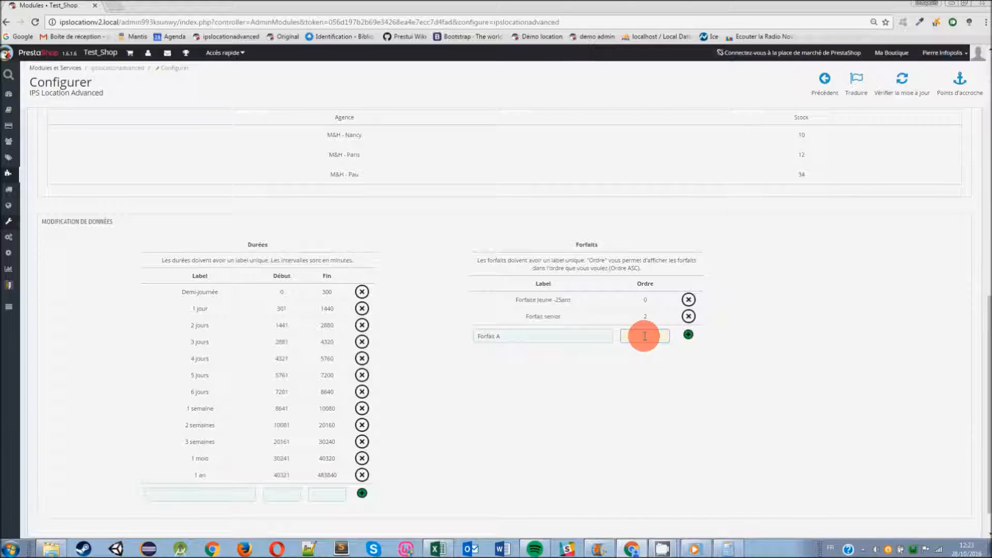
type("1")
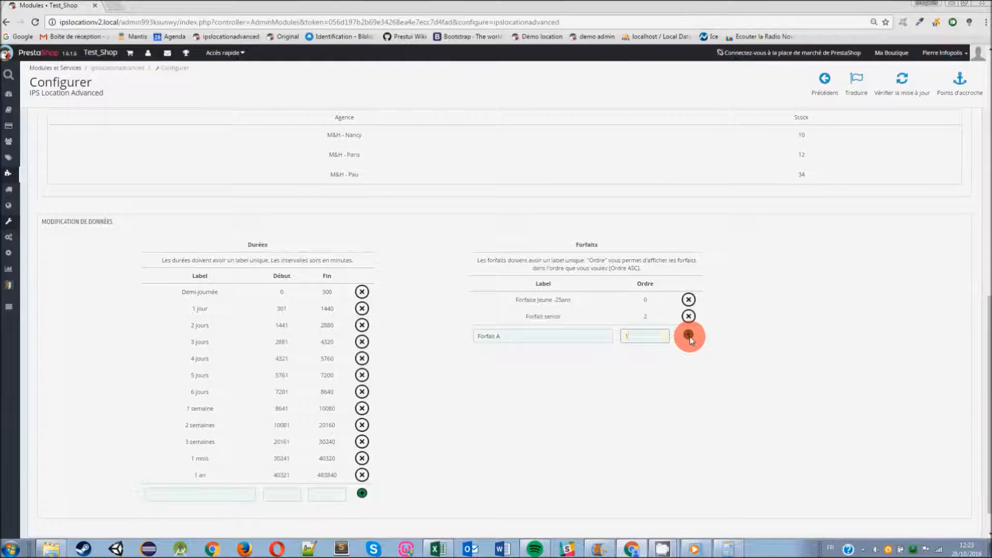
left_click(689, 337)
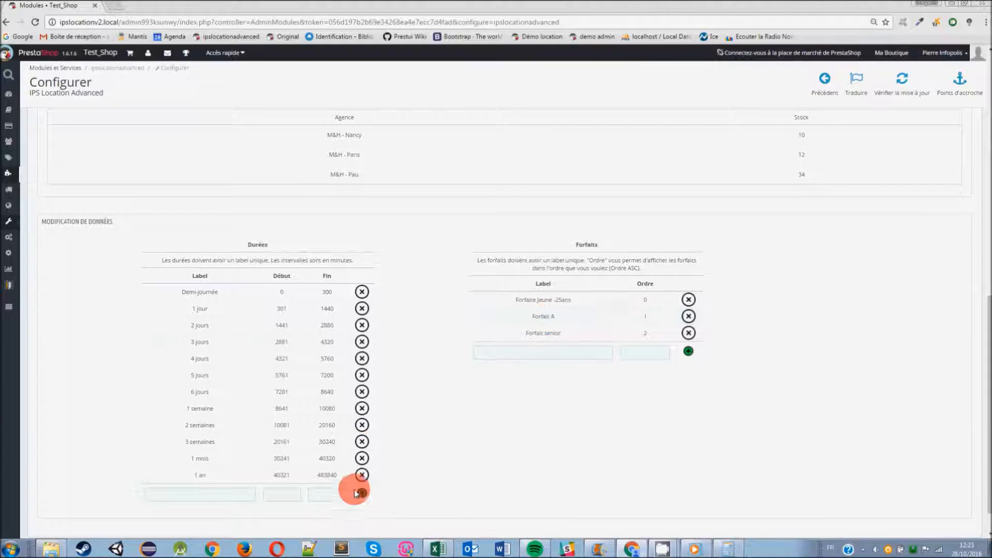
Delete the "1 an" duration and the "Forfait A" package from the rental data
left_click(367, 477)
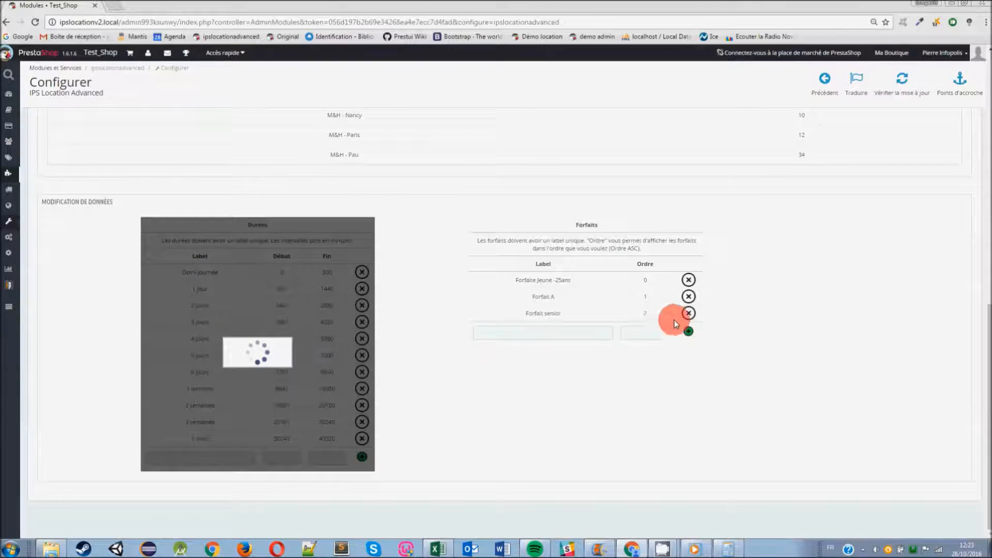
left_click(689, 298)
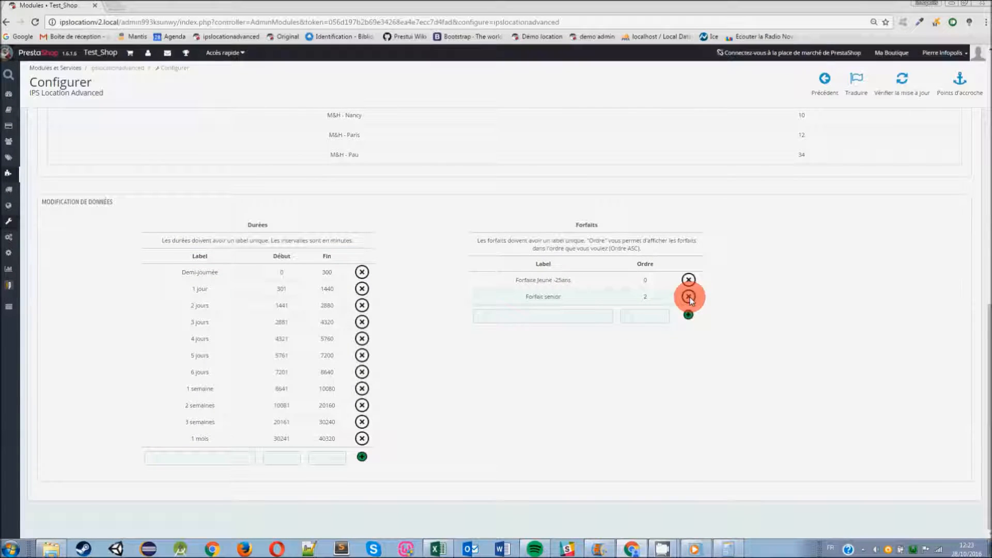
Start a new reservation in the rental module and choose [demo_2] Chemisier as its product
scroll(772, 324, "up", 4)
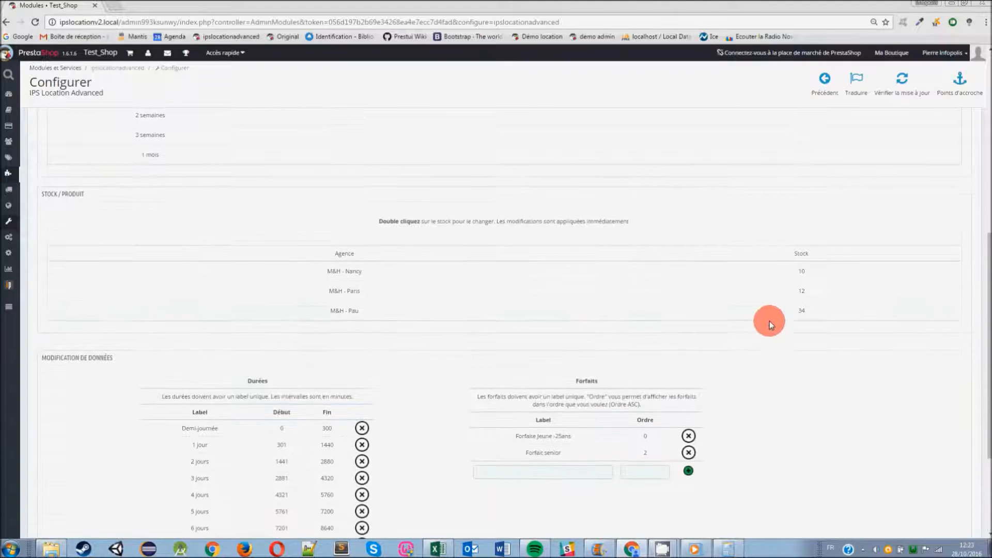
scroll(693, 306, "up", 6)
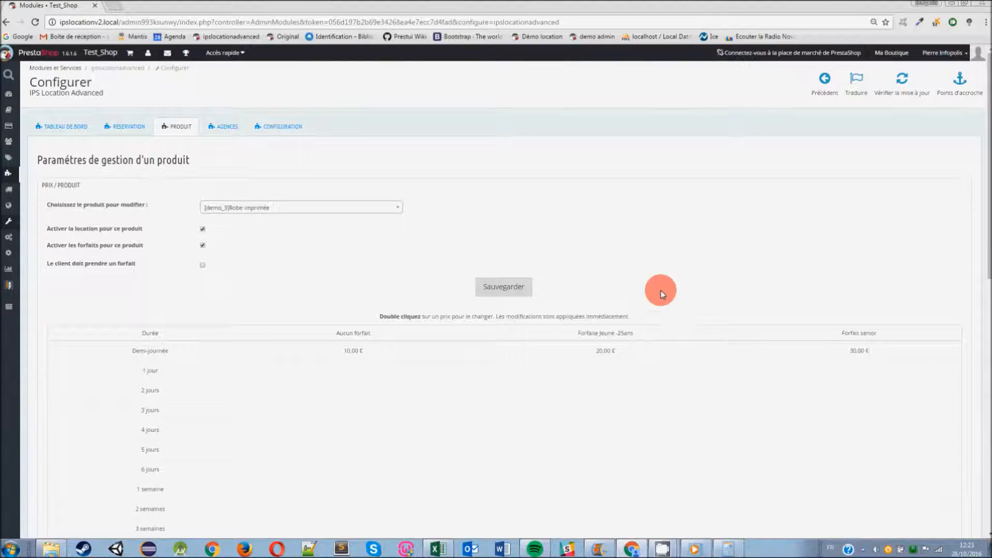
left_click(136, 129)
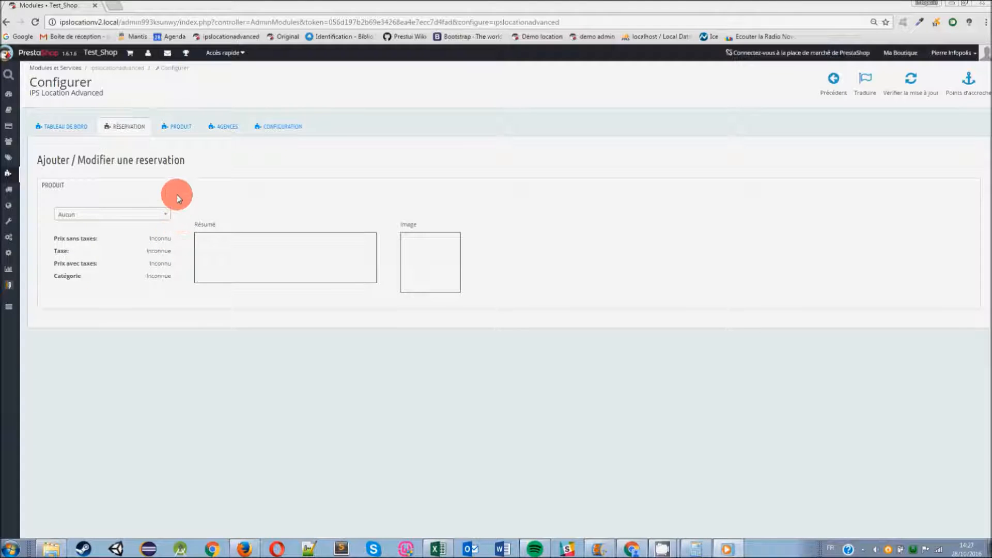
left_click(119, 215)
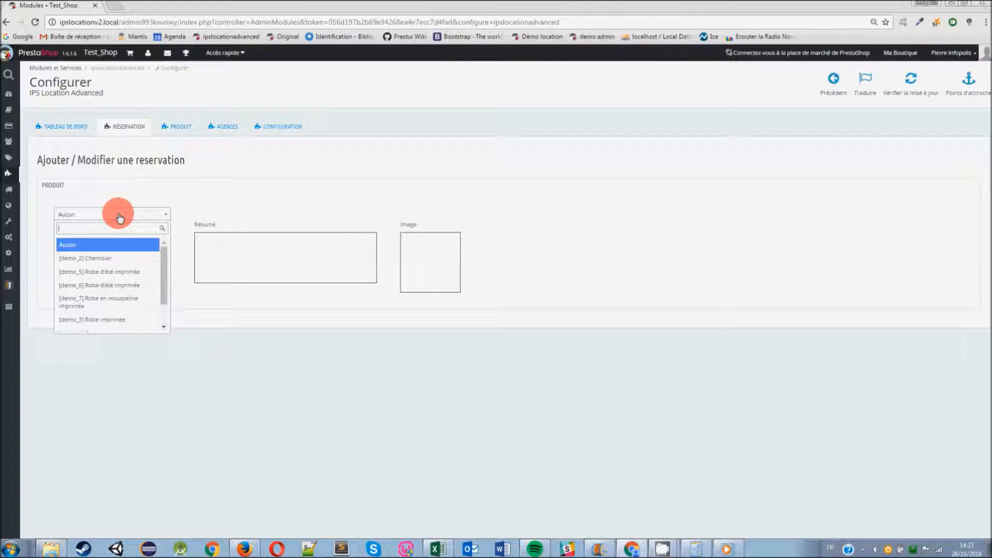
left_click(117, 259)
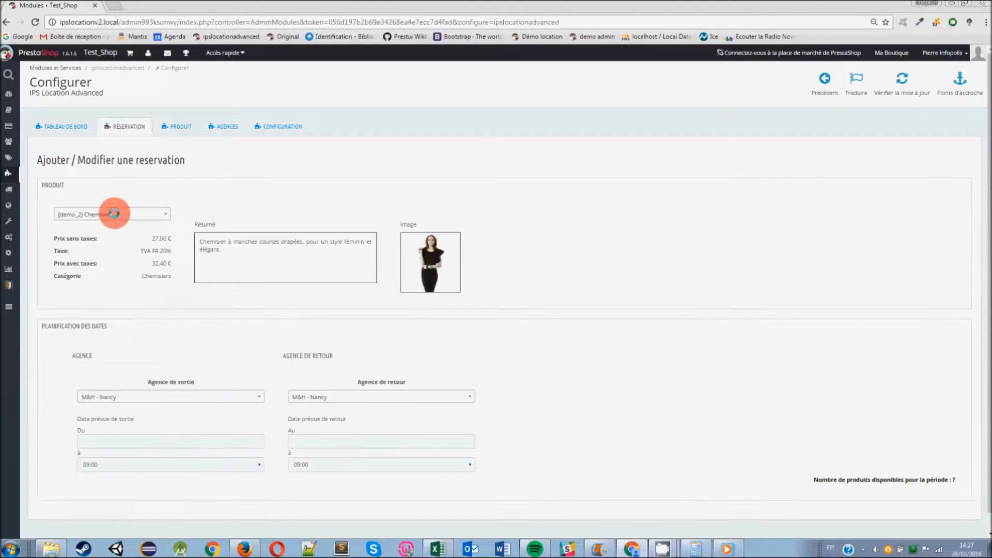
left_click(113, 213)
type("demo")
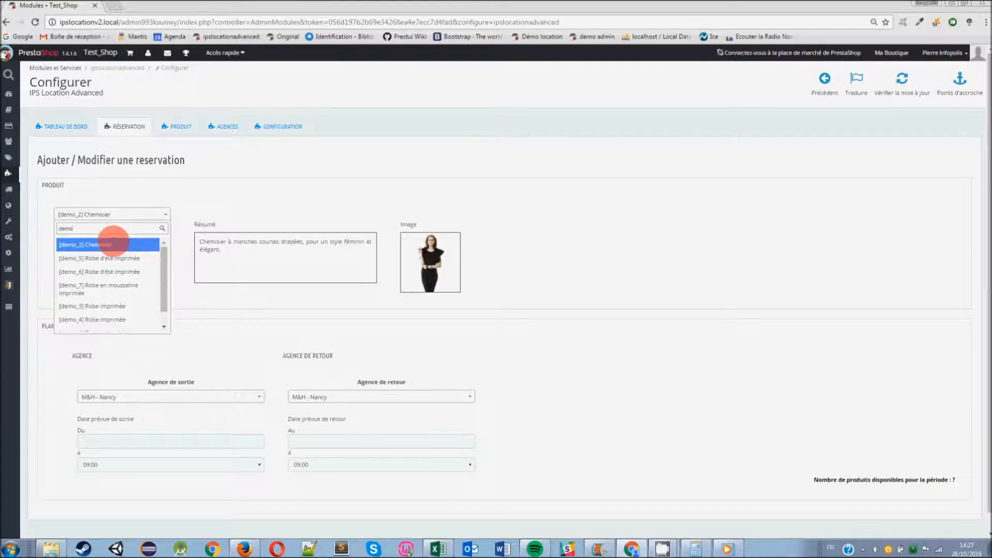
left_click(114, 243)
scroll(109, 260, "down", 1)
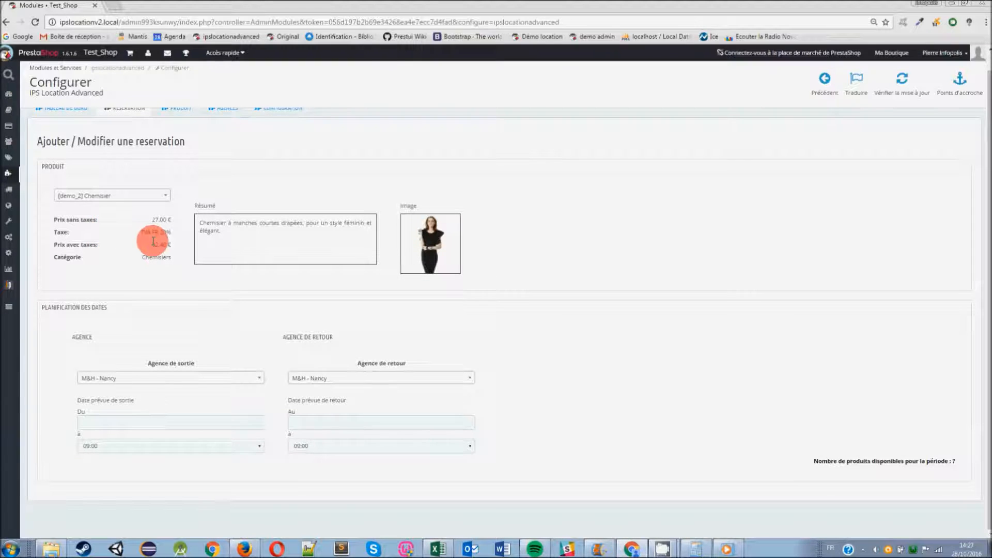
Schedule the reservation at the M&H - Nancy agency with departure on 29/10/2016 and return on 30/10/2016
left_click(141, 372)
left_click(145, 377)
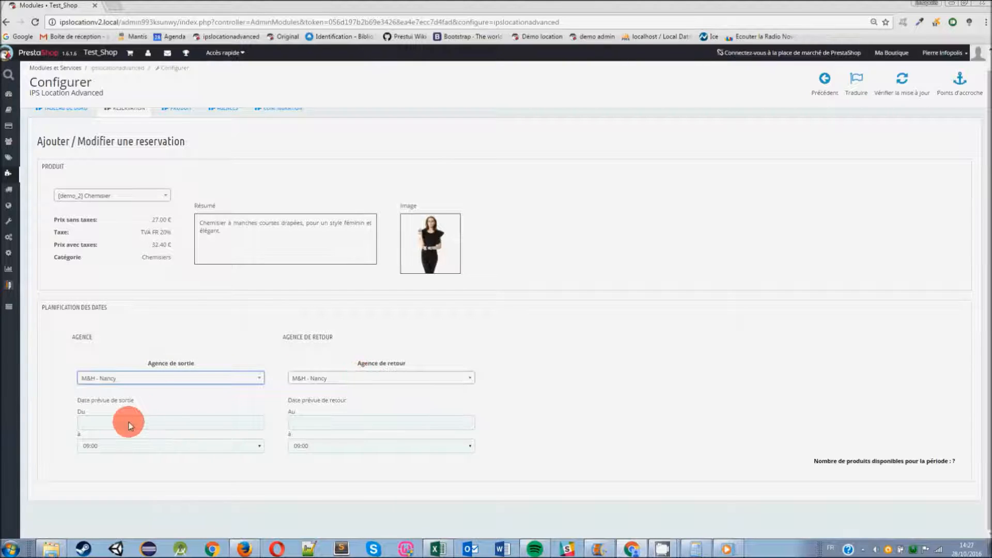
left_click(139, 406)
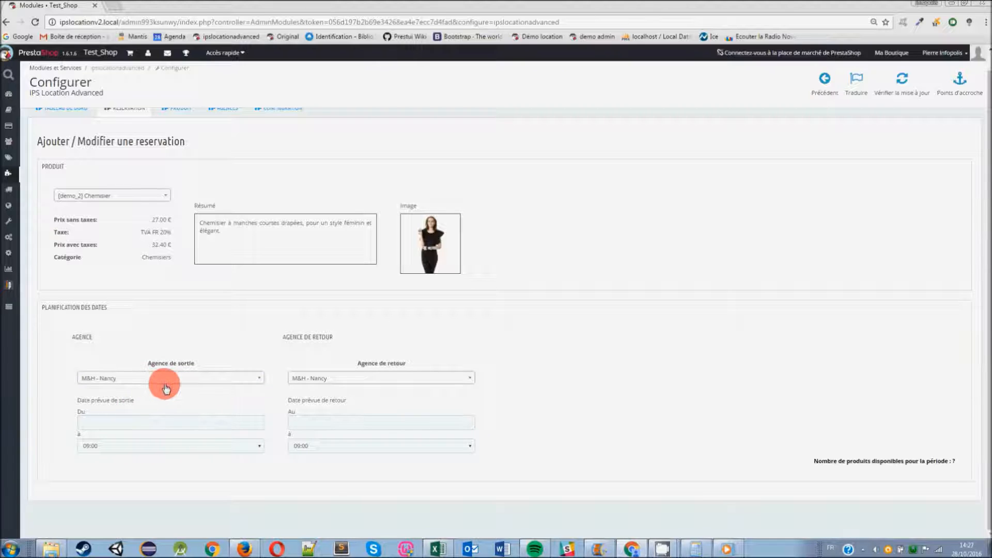
left_click(148, 417)
left_click(163, 512)
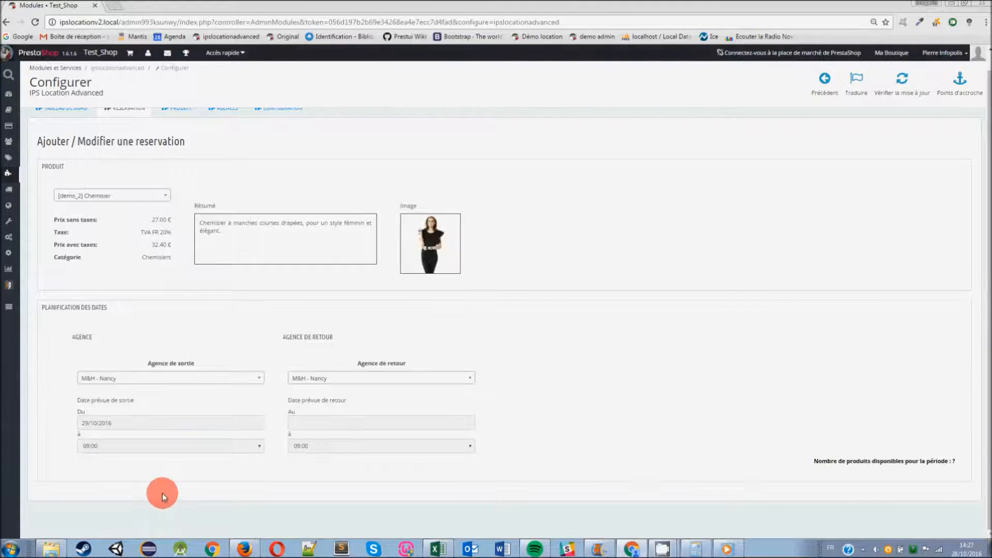
left_click(302, 423)
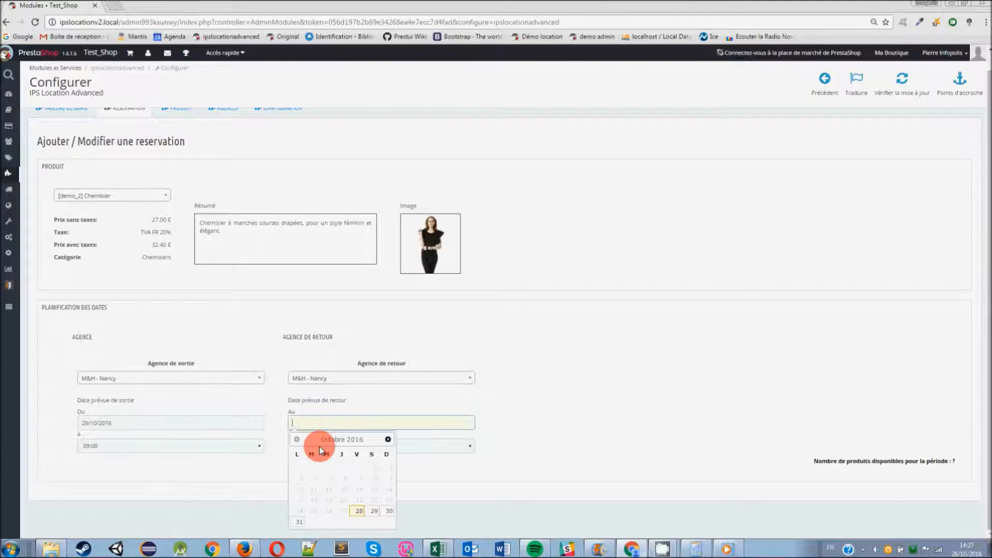
left_click(367, 507)
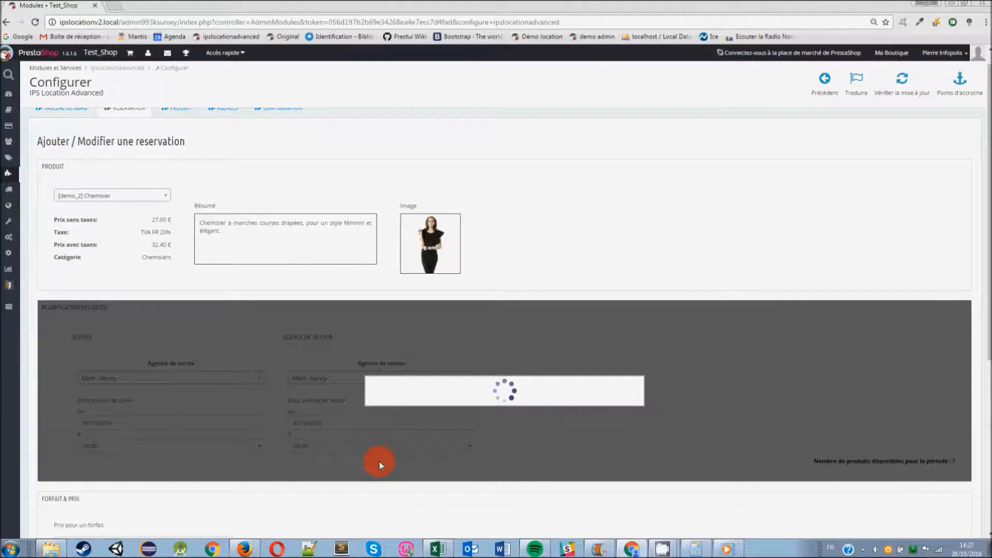
Examine the available quantity, package choices and rental price for the reservation's scheduled period
scroll(570, 359, "down", 4)
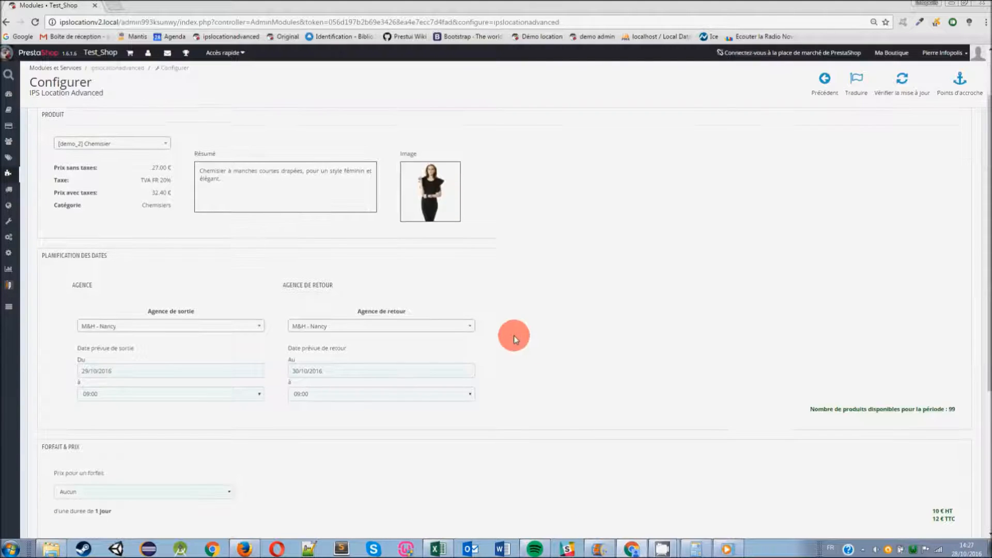
scroll(966, 238, "down", 2)
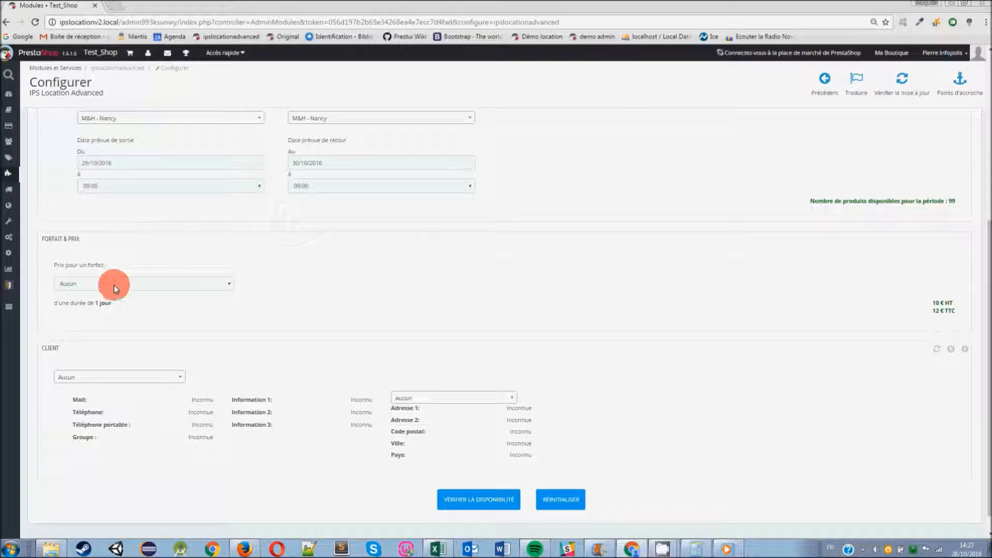
left_click(169, 286)
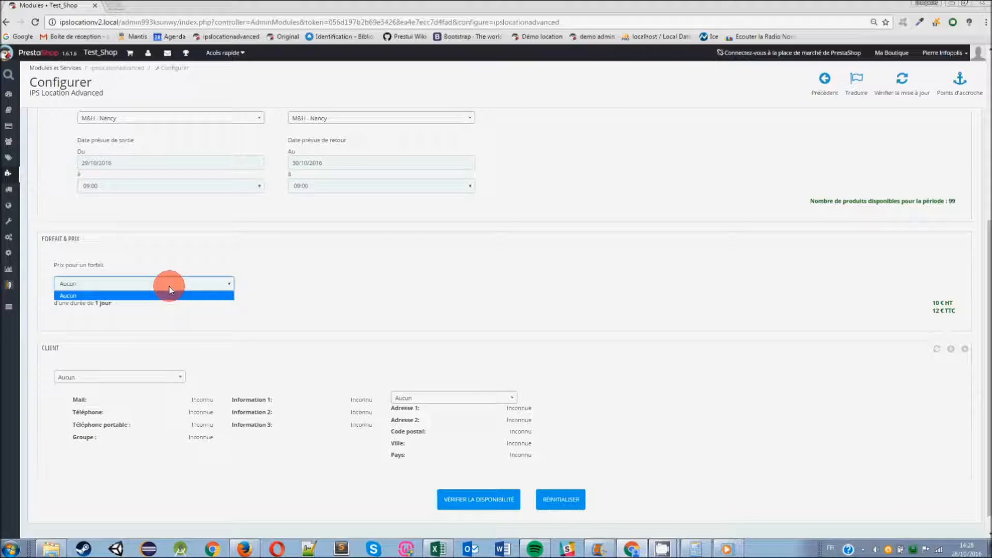
left_click(170, 288)
left_click(253, 305)
scroll(208, 333, "down", 1)
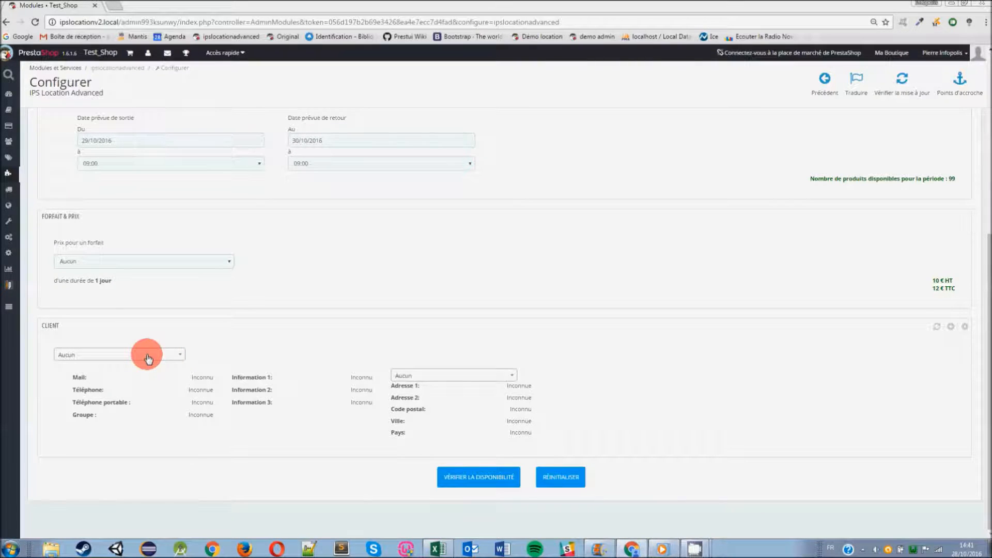
Assign an existing customer to the reservation with the address entry "My address" and verify availability
left_click(148, 359)
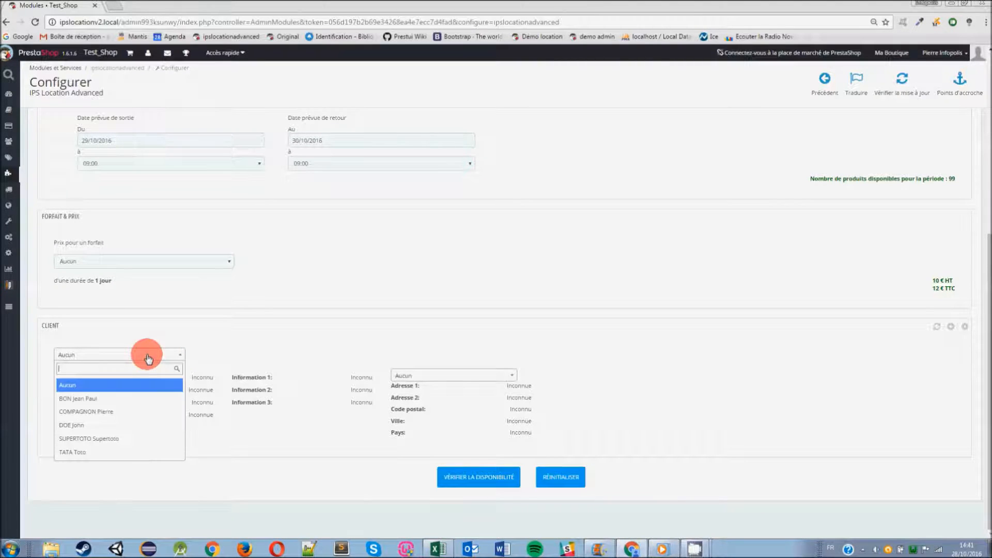
left_click(111, 426)
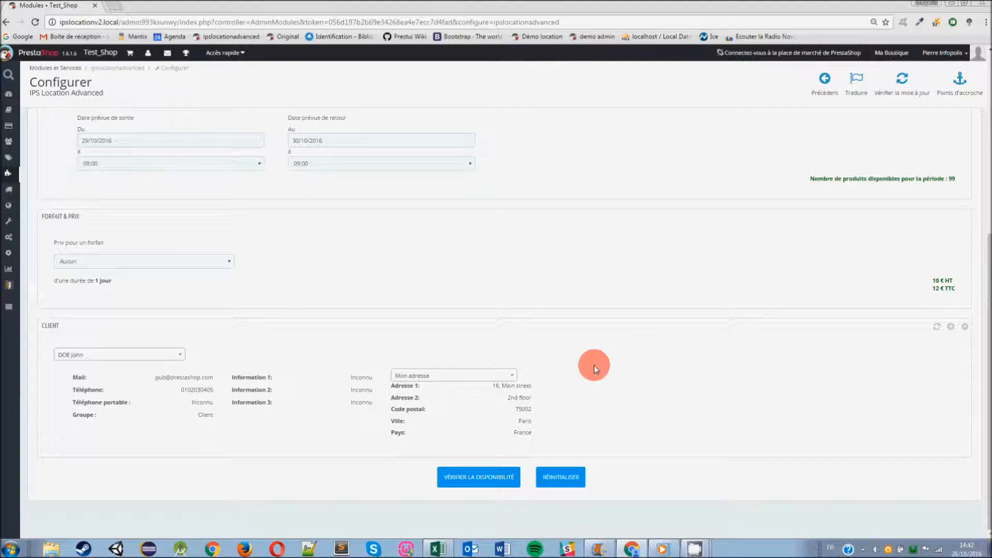
left_click(435, 380)
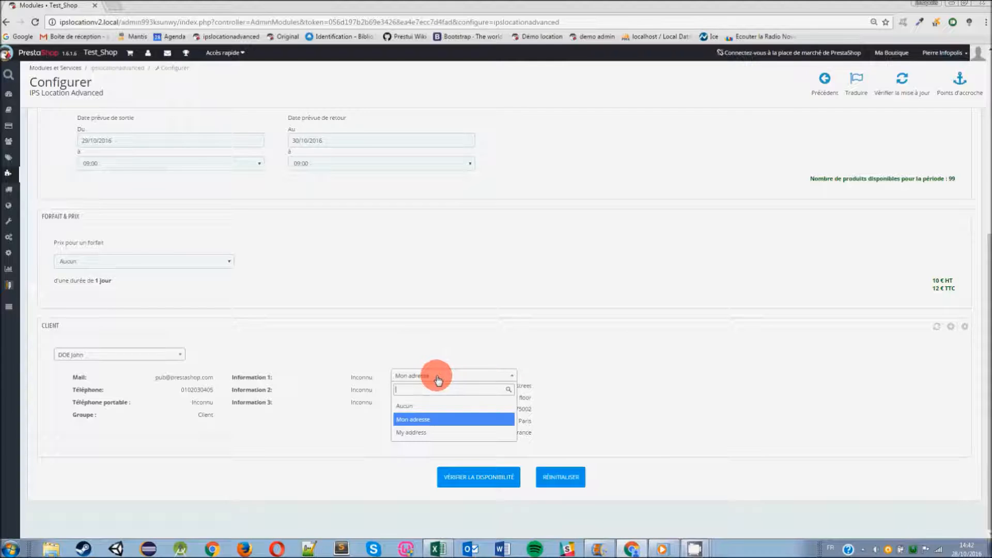
left_click(434, 434)
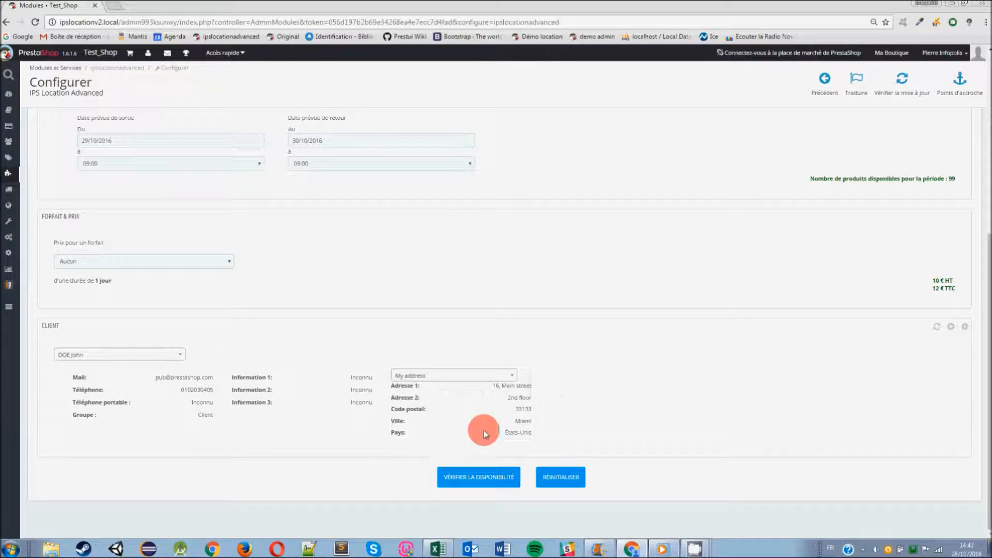
left_click(473, 478)
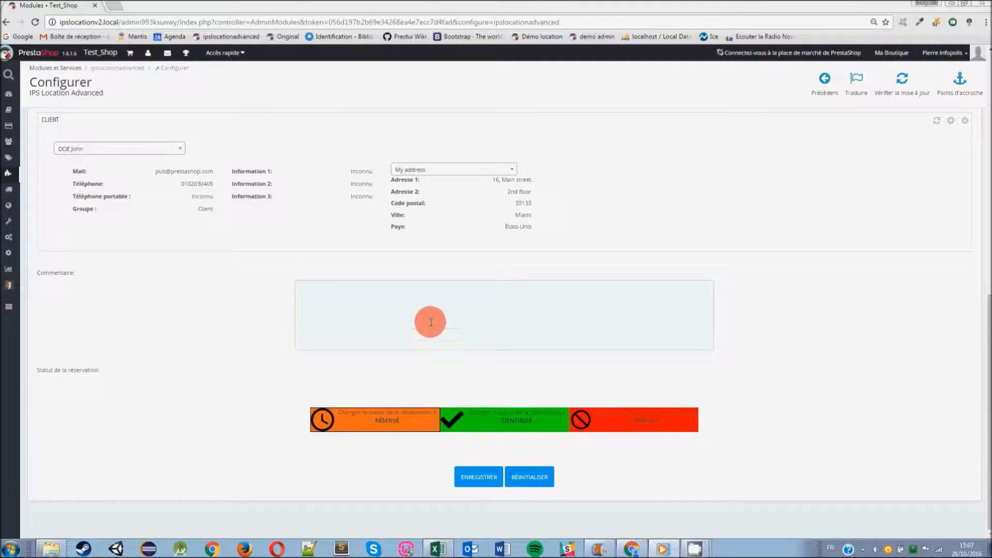
Add the comment "Bonjour :)" to the reservation
left_click(430, 321)
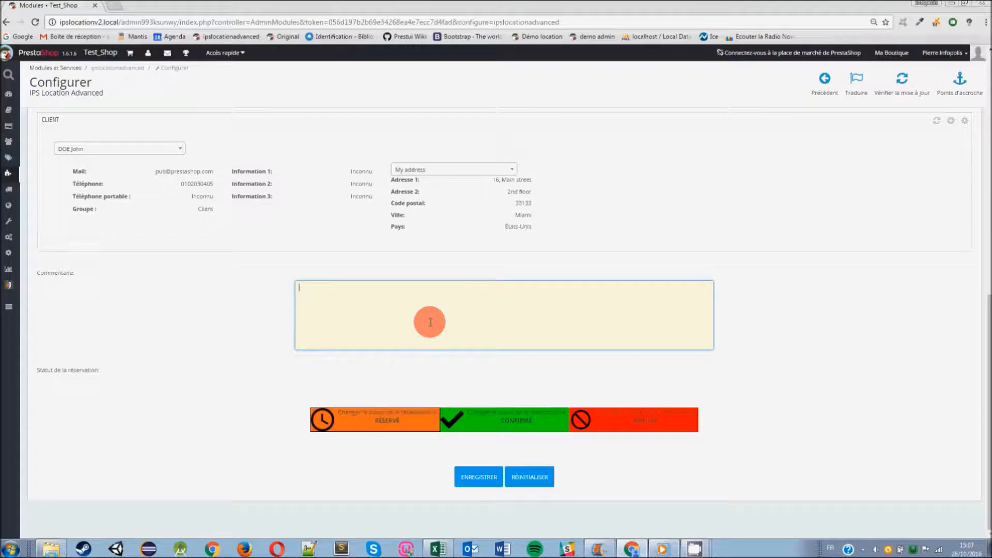
type("Bonjour :")
left_click(385, 353)
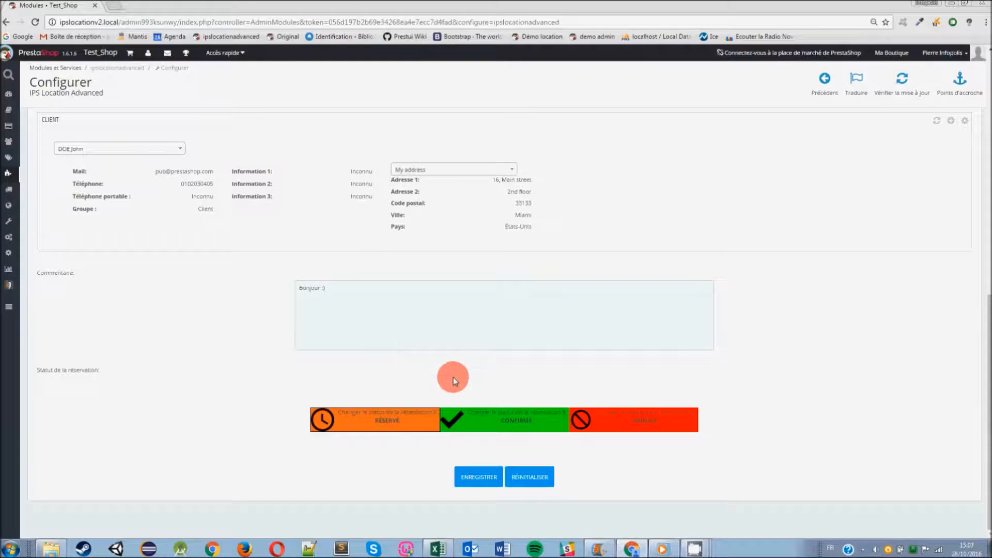
Set the reservation status to Confirmé, leave the e-mail comment empty and save the reservation
left_click(484, 416)
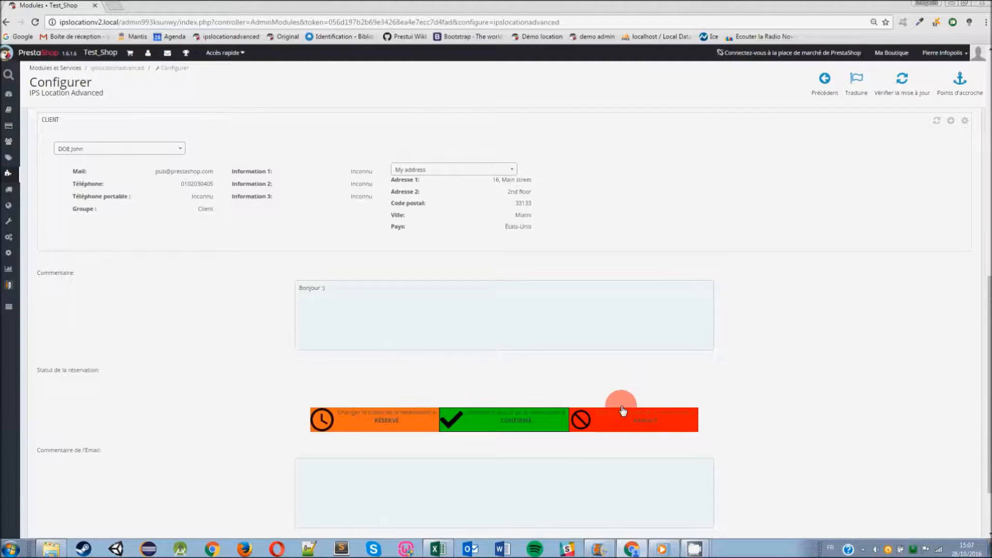
left_click(505, 414)
scroll(496, 381, "down", 2)
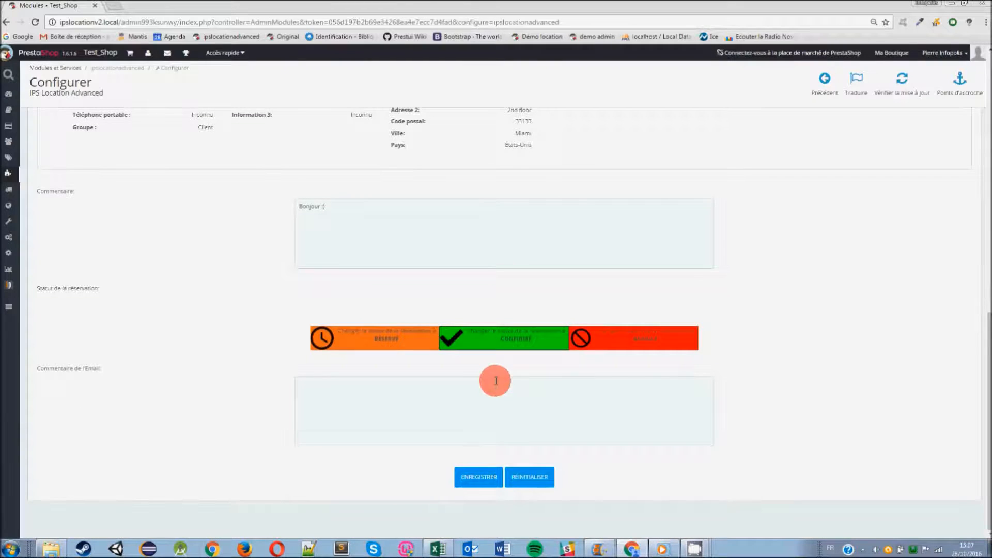
left_click(497, 429)
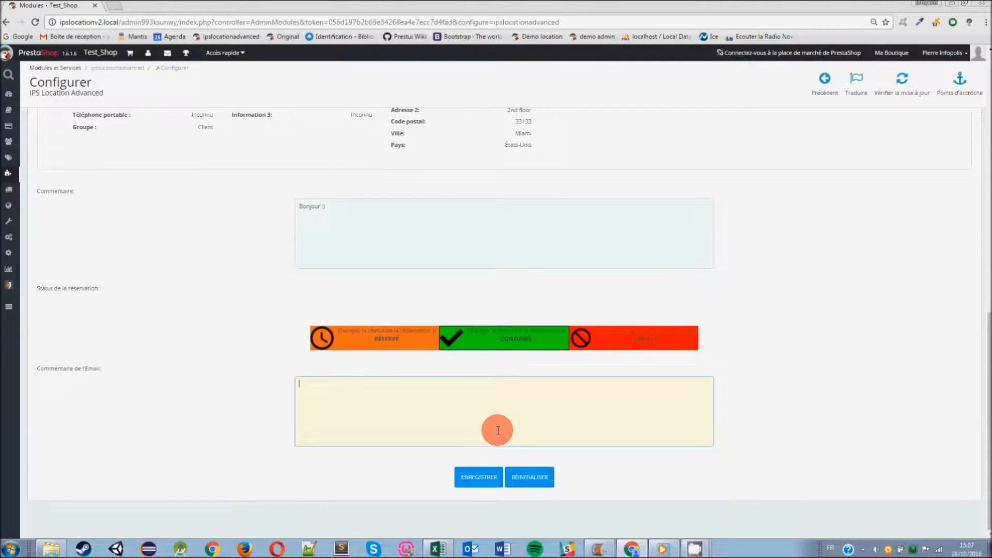
left_click(480, 478)
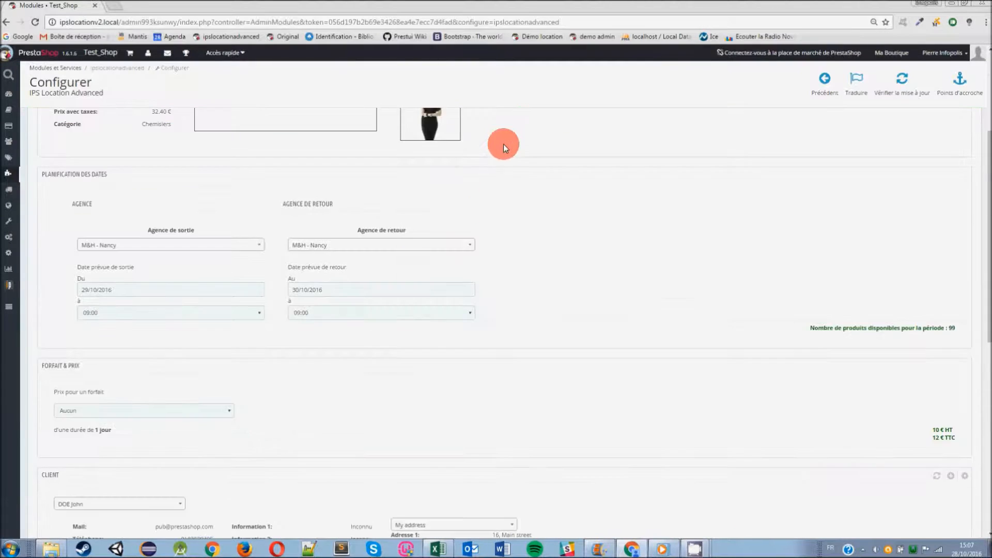
left_click(506, 158)
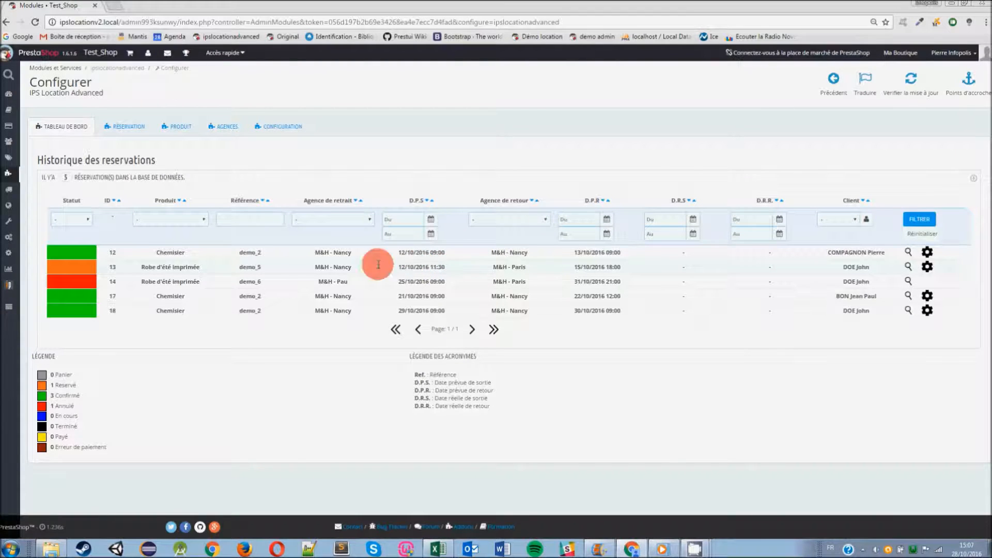
Set the number of products per page to 5 for the reservation history in the module configuration
left_click(274, 130)
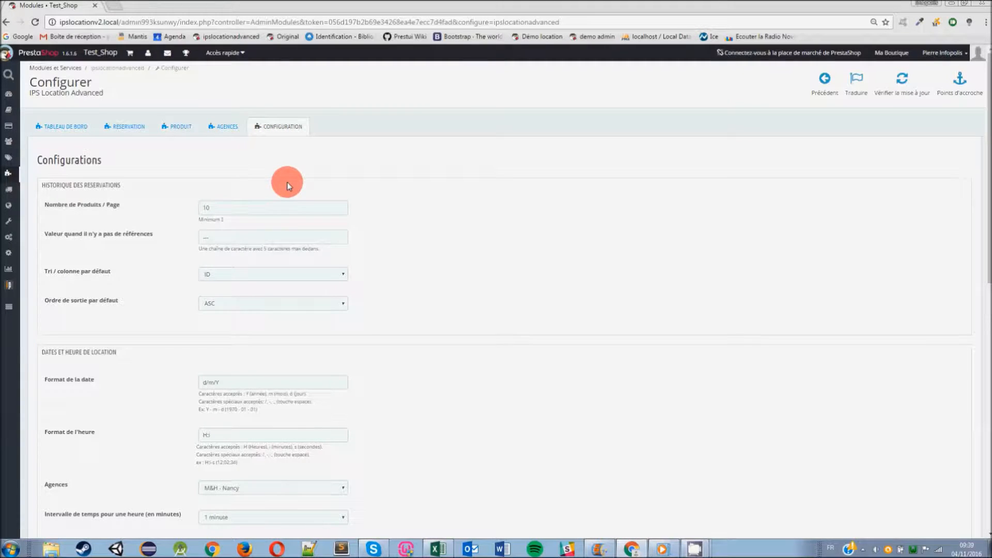
left_click(285, 212)
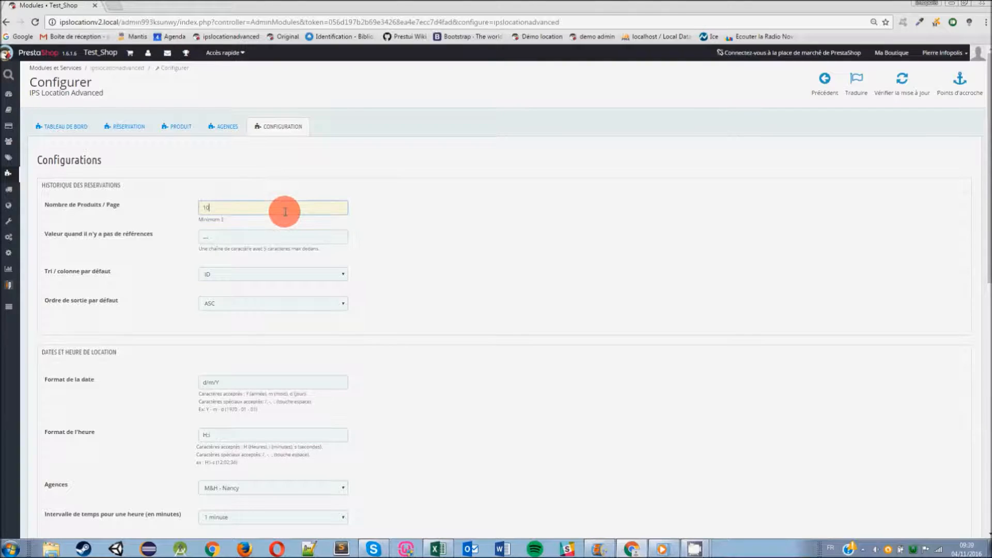
type("20")
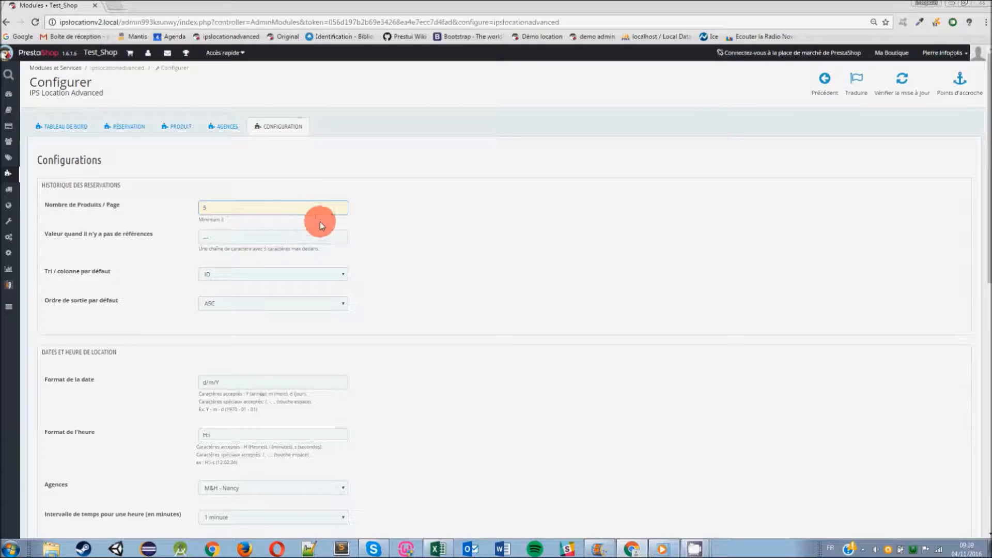
left_click(375, 227)
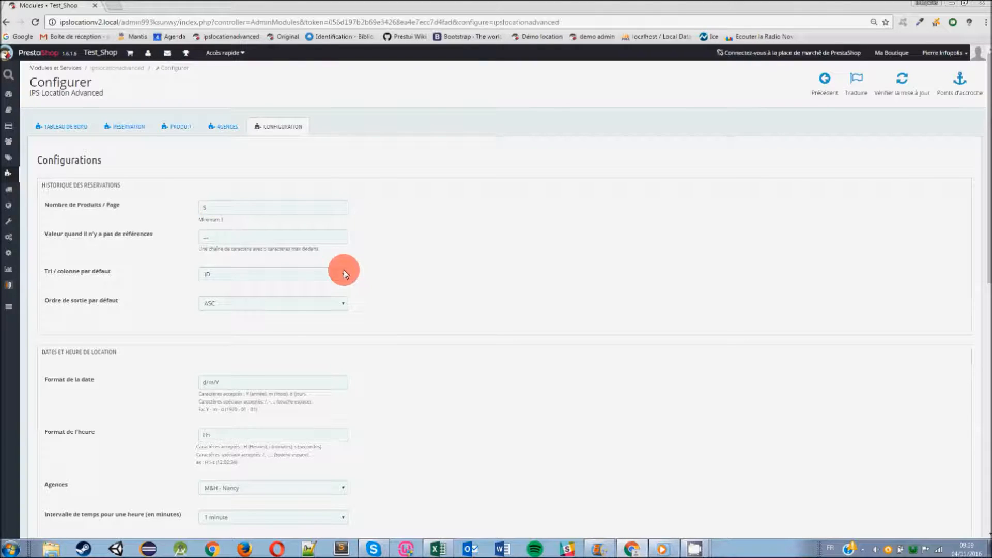
Sort the reservation history by Produit by default, in DESC order
left_click(308, 278)
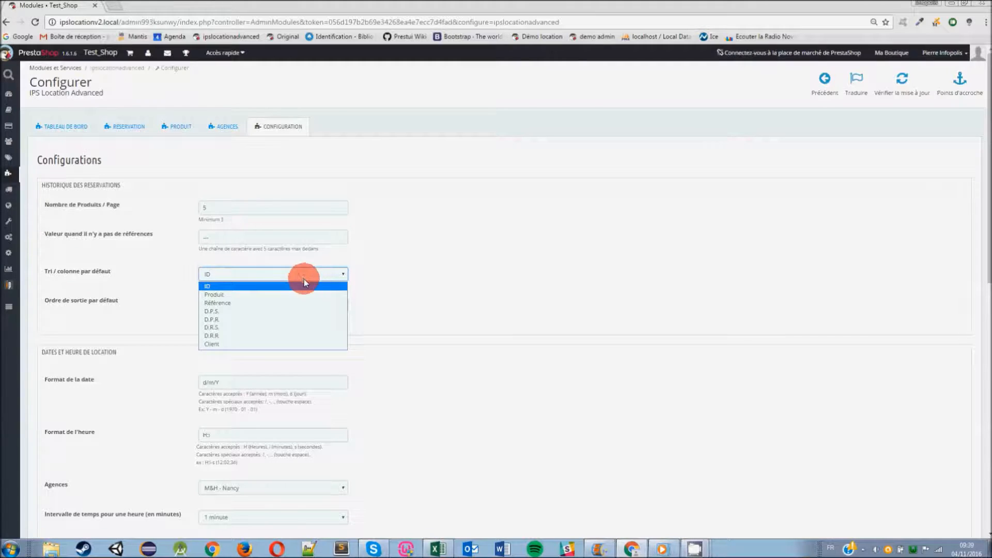
left_click(223, 288)
left_click(231, 302)
left_click(239, 324)
left_click(237, 274)
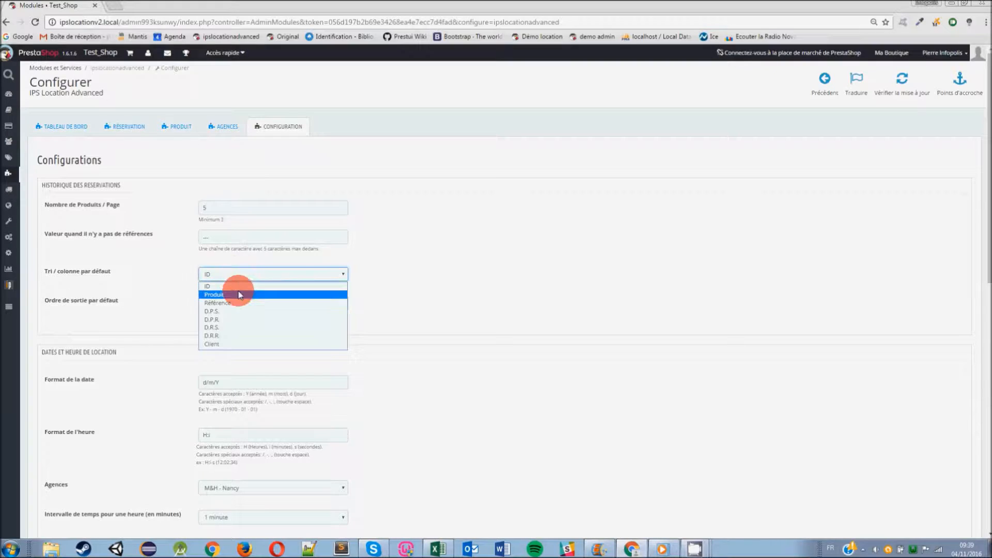
left_click(229, 297)
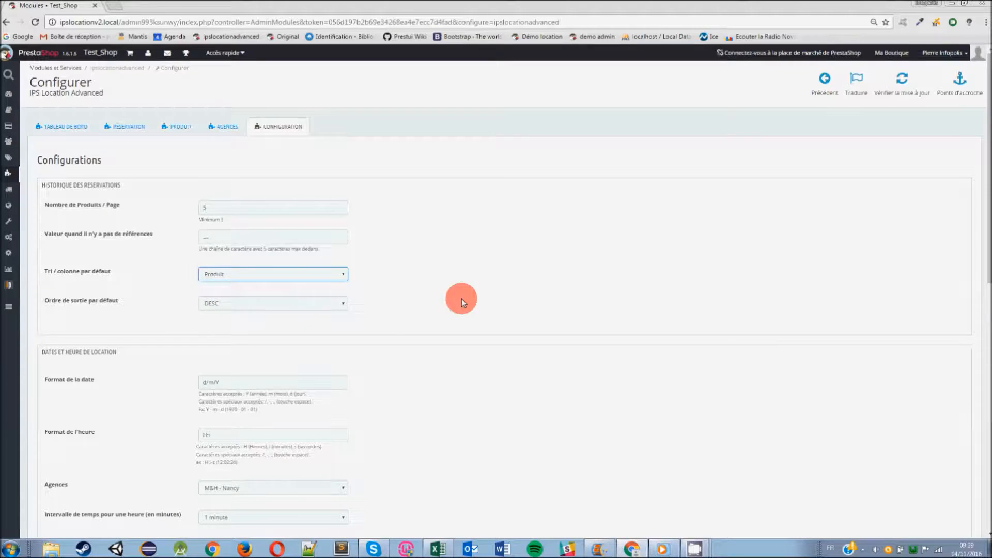
Set the rental date format to Y/m/d and the time format to H:i:s
scroll(281, 311, "down", 2)
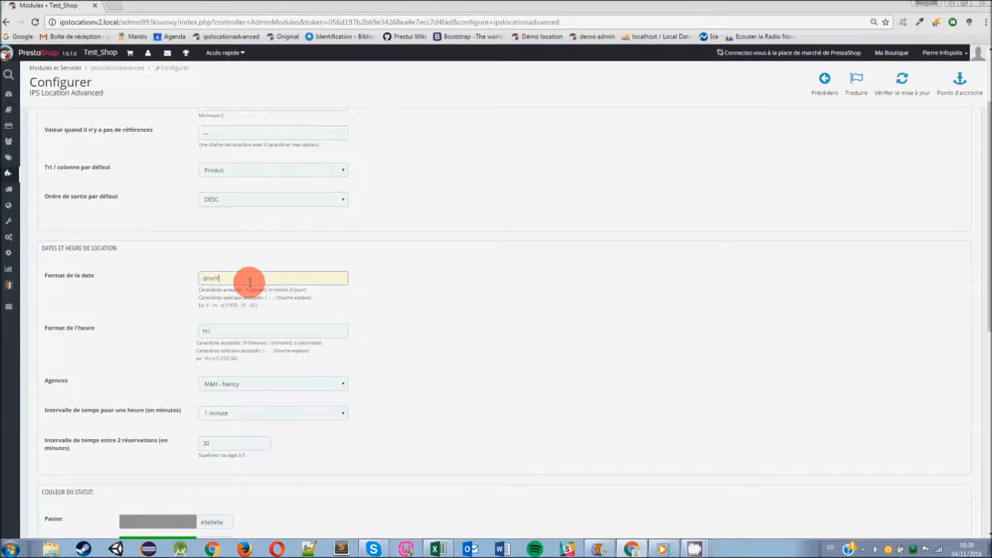
key("BackSpace")
type("Y")
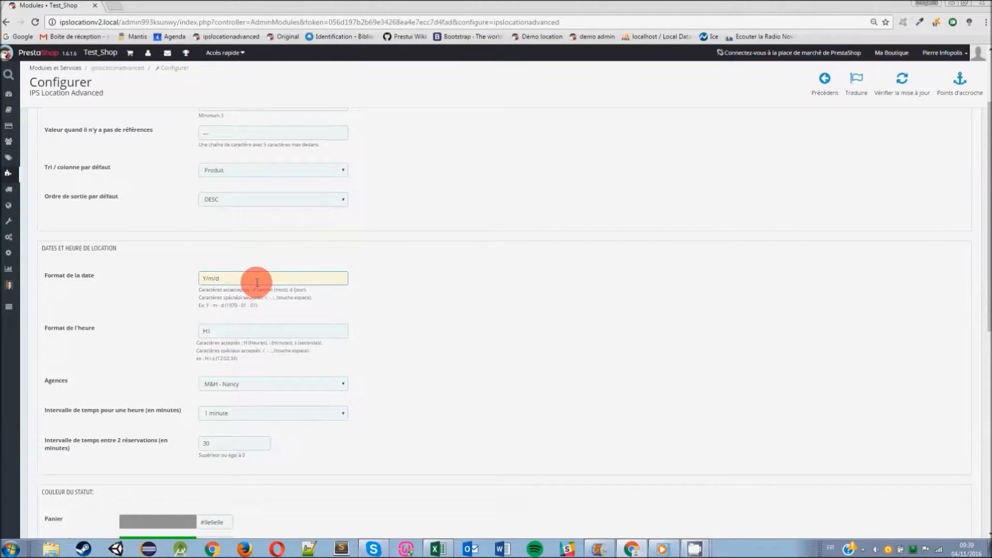
left_click(228, 330)
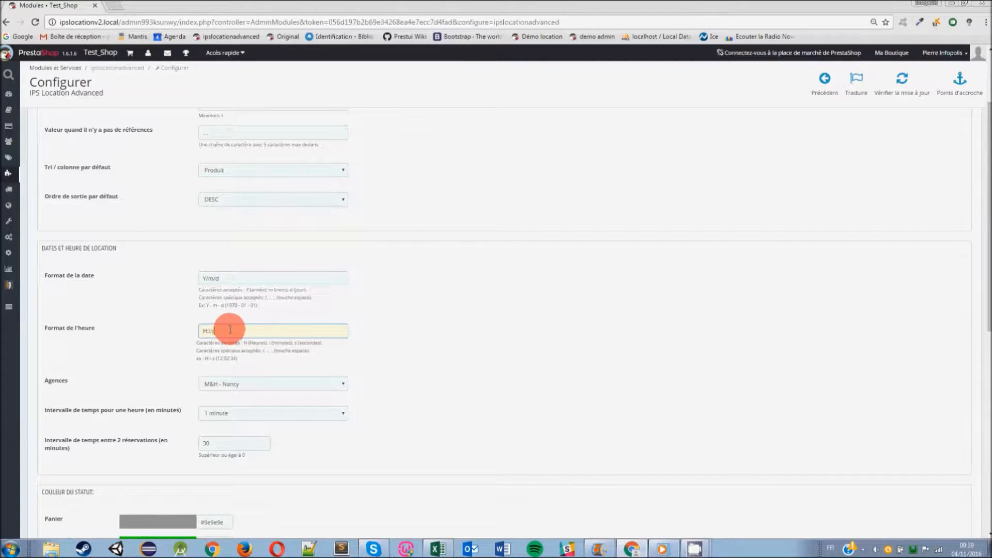
left_click(262, 345)
For agency M&H - Nancy, set the hourly time interval to 15 minutes and the interval between two reservations to 60 minutes
scroll(258, 344, "down", 1)
scroll(257, 341, "up", 1)
scroll(257, 341, "down", 2)
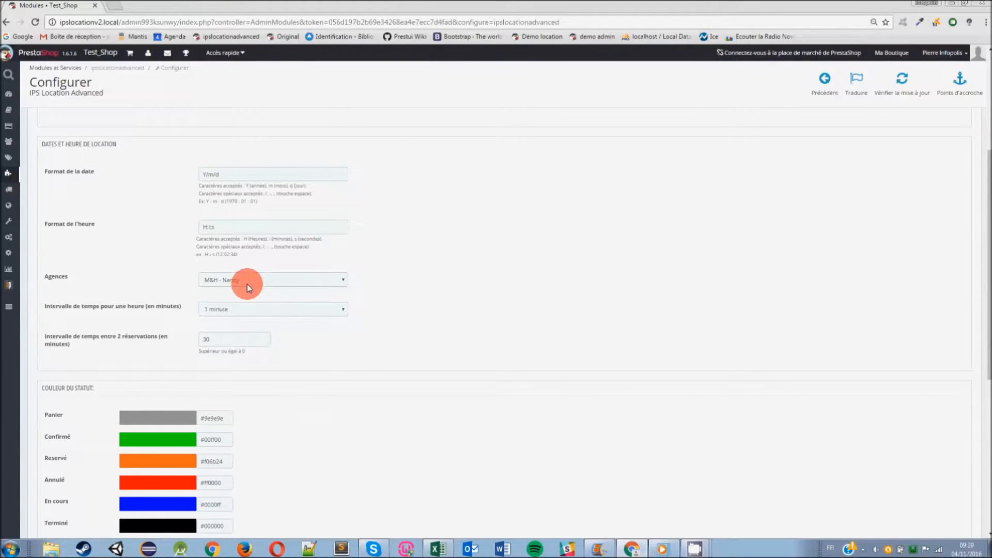
left_click(247, 285)
left_click(247, 284)
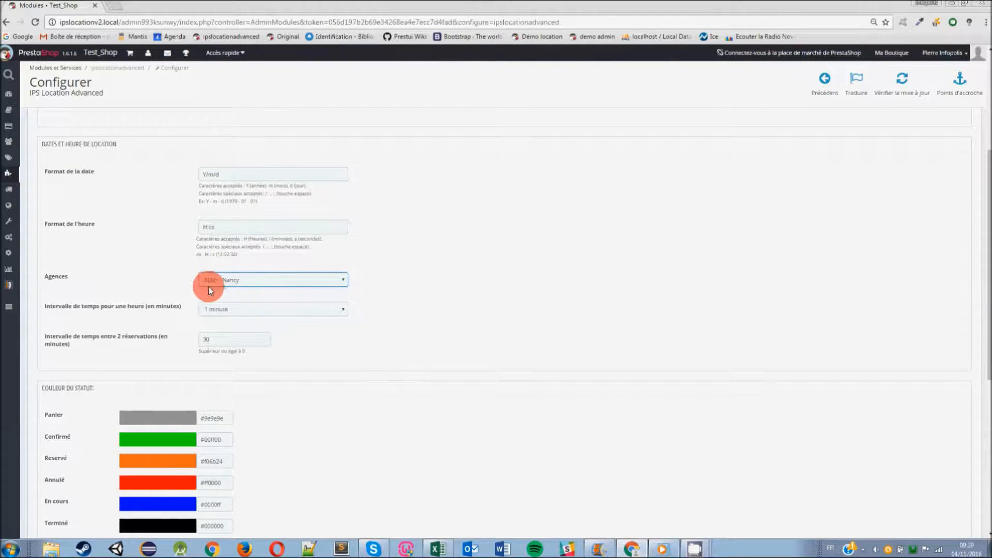
left_click(165, 288)
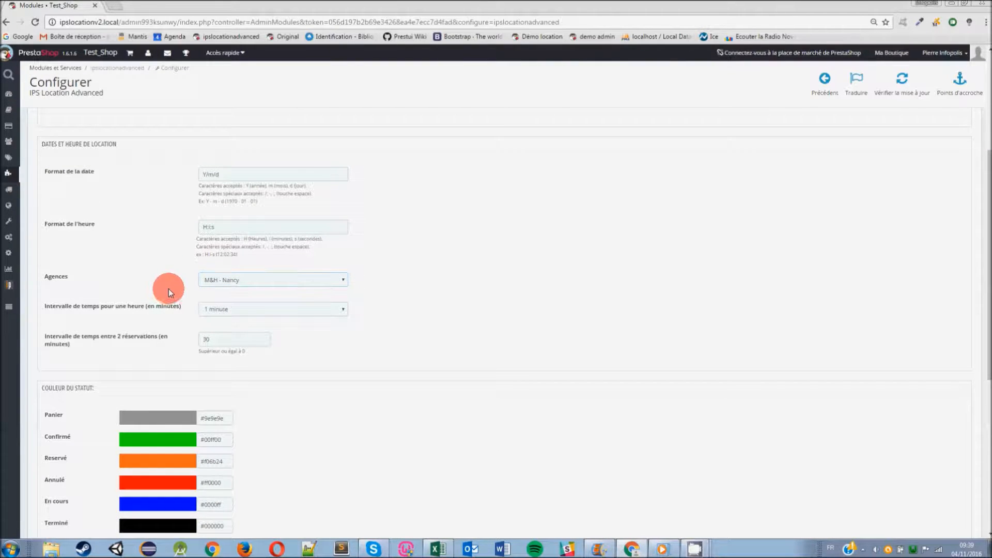
left_click(260, 308)
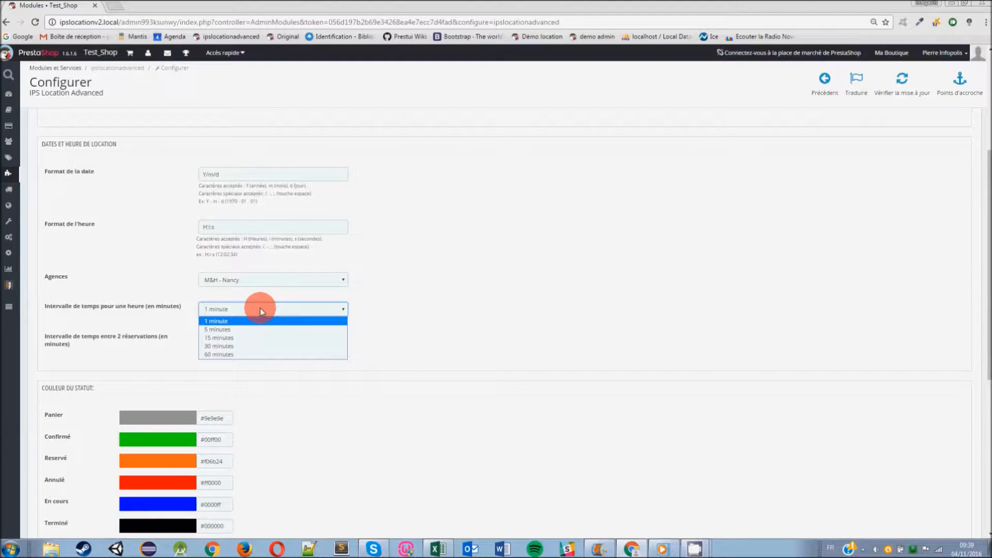
left_click_drag(124, 311, 126, 312)
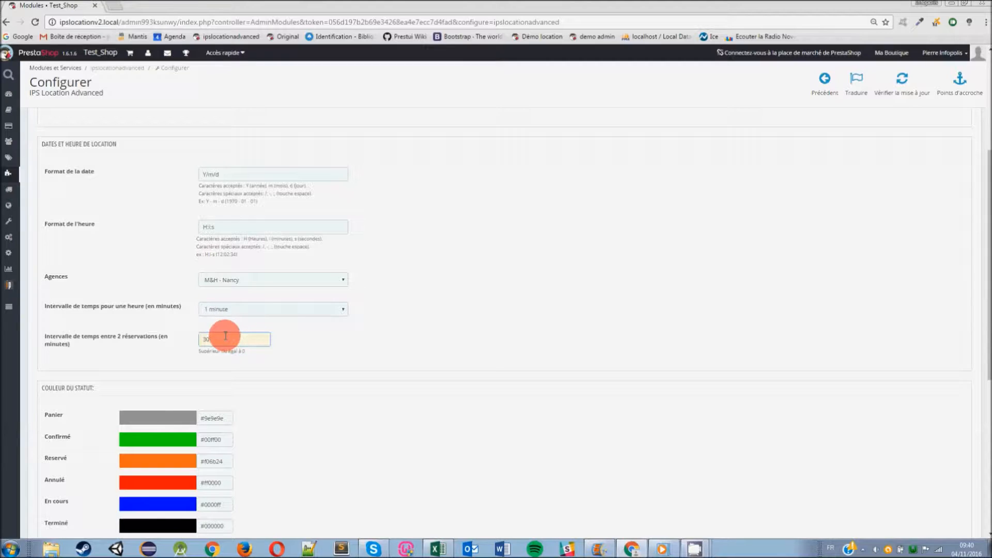
left_click(237, 313)
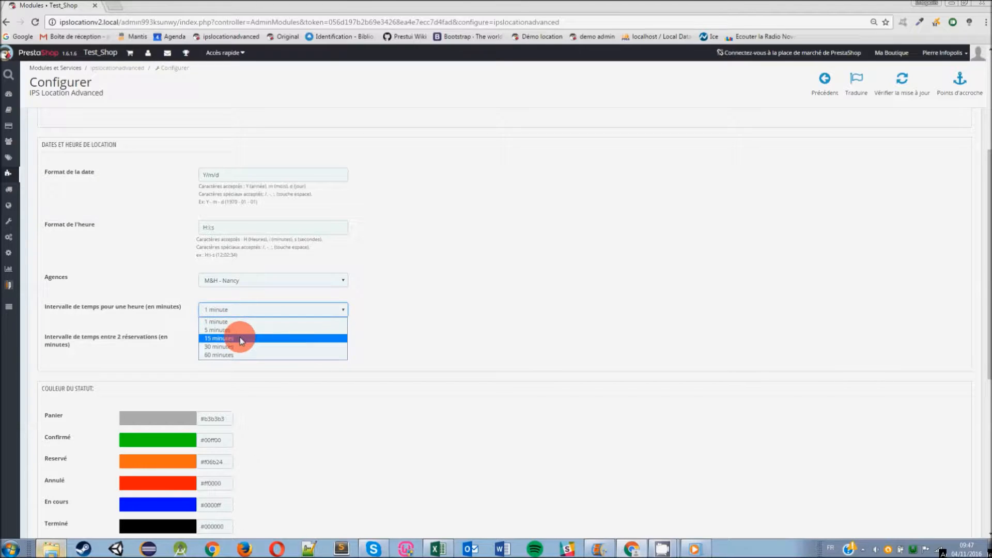
left_click(240, 339)
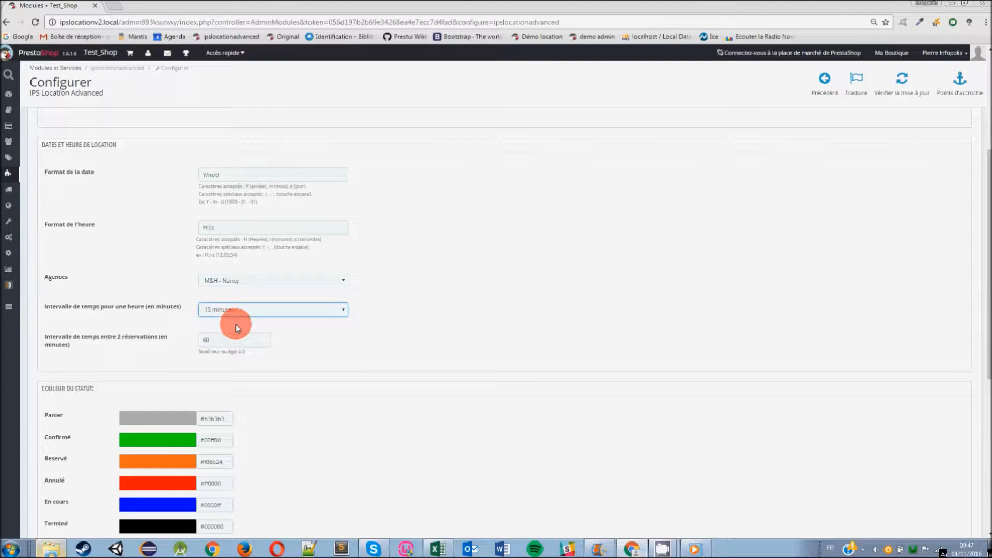
Change the Panier status colour to a dark blue
scroll(234, 313, "down", 3)
scroll(243, 277, "up", 4)
scroll(240, 277, "down", 5)
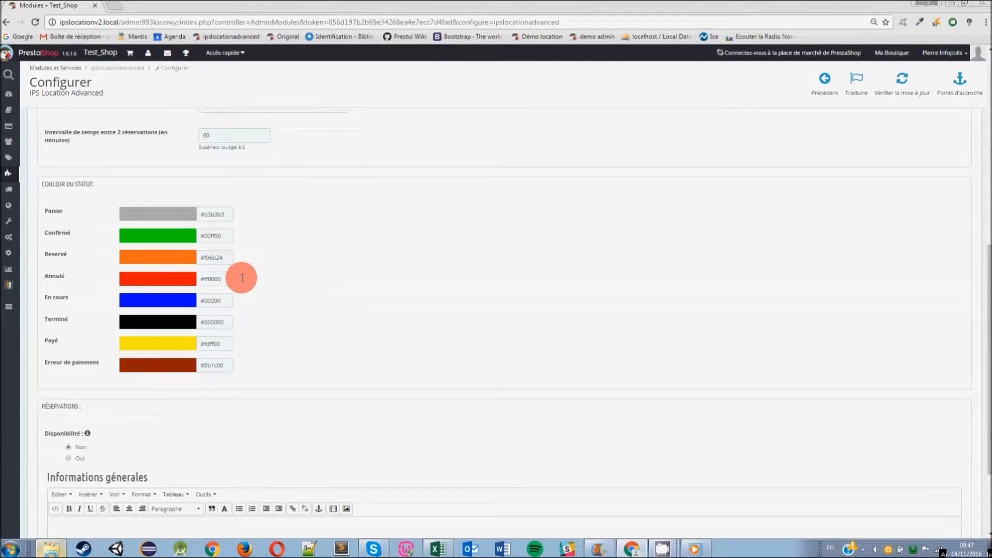
left_click(221, 211)
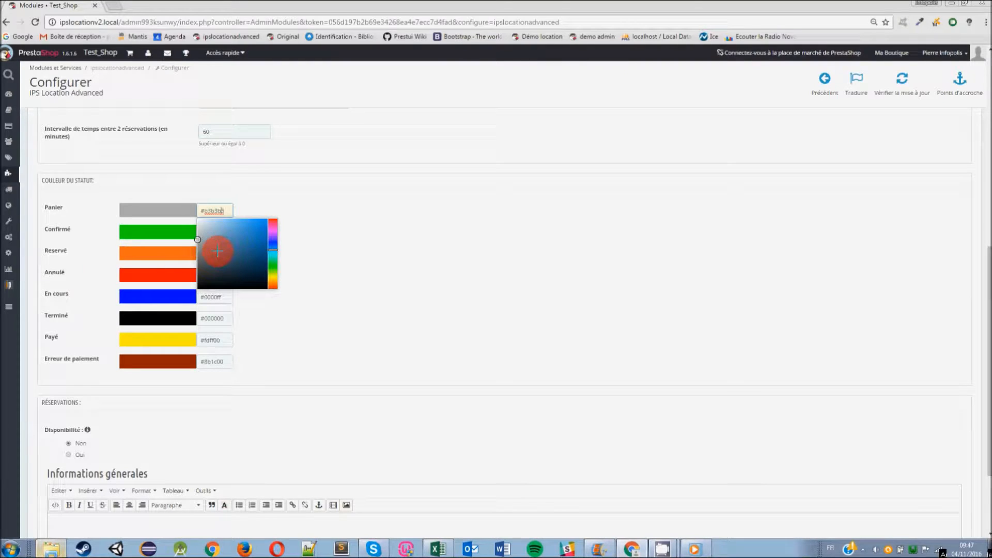
left_click_drag(214, 238, 261, 248)
left_click(350, 251)
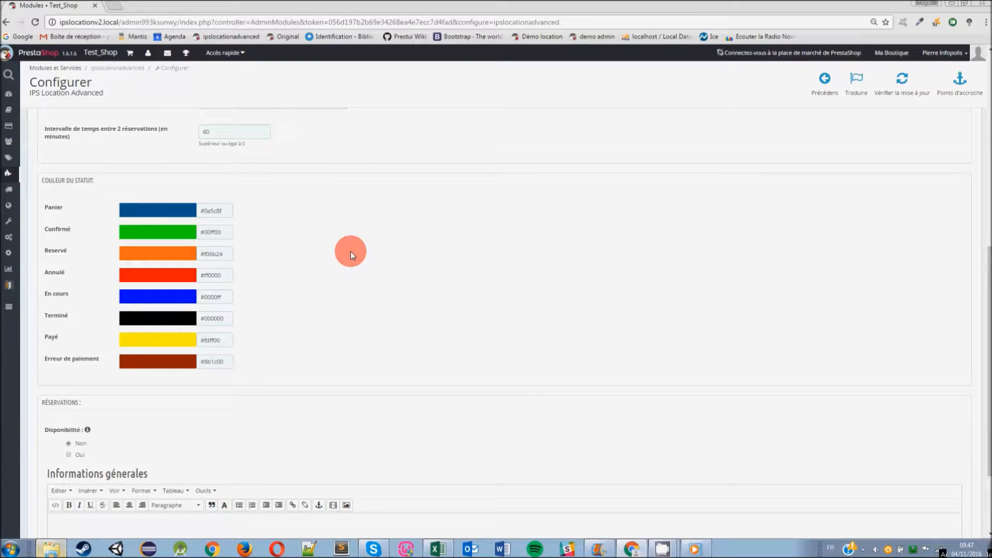
Choose Non for the reservations' availability option and save the module configuration
scroll(305, 245, "down", 2)
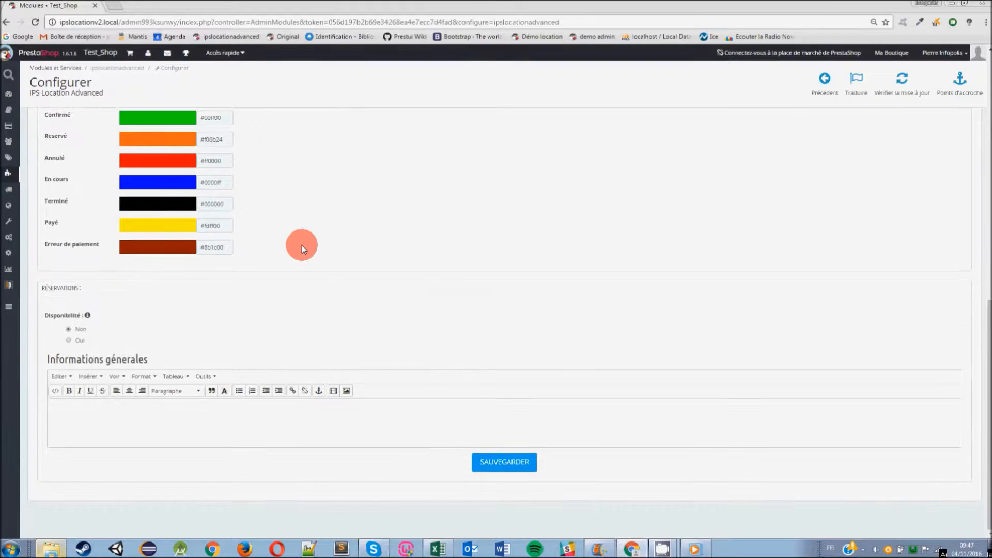
left_click(82, 332)
left_click(510, 462)
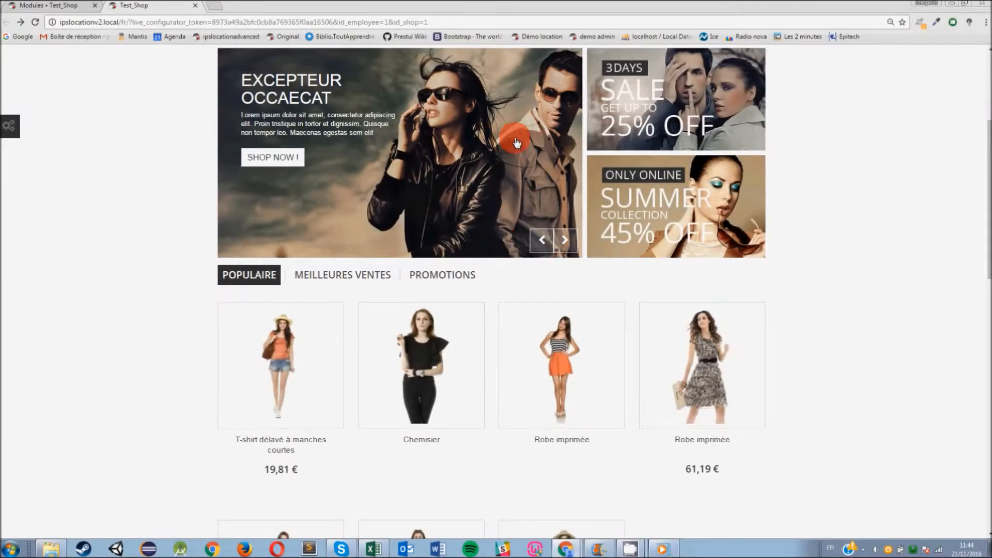
Open the Chemisier product page in the shop front and choose M&H - Paris as the rental's departure place
left_click(458, 390)
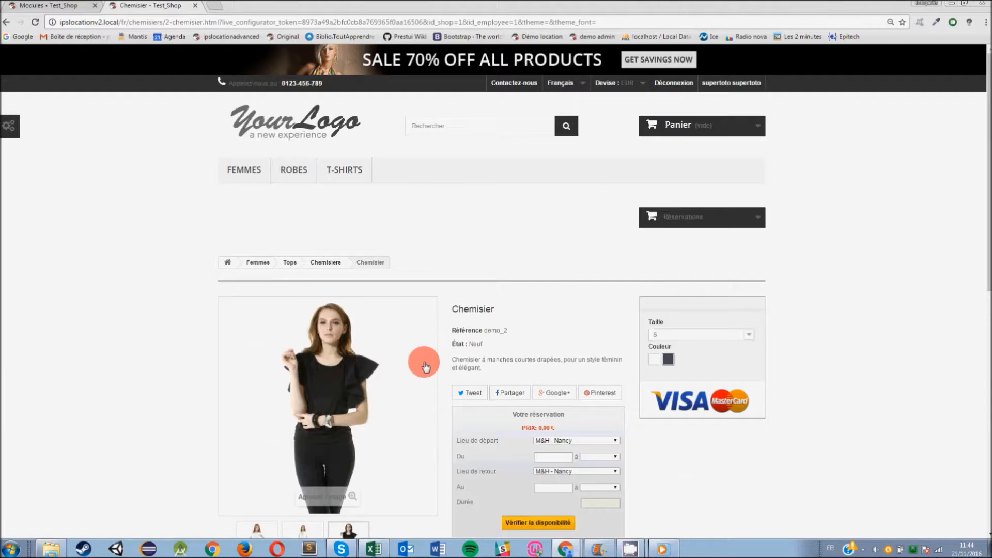
scroll(429, 364, "down", 2)
left_click(551, 338)
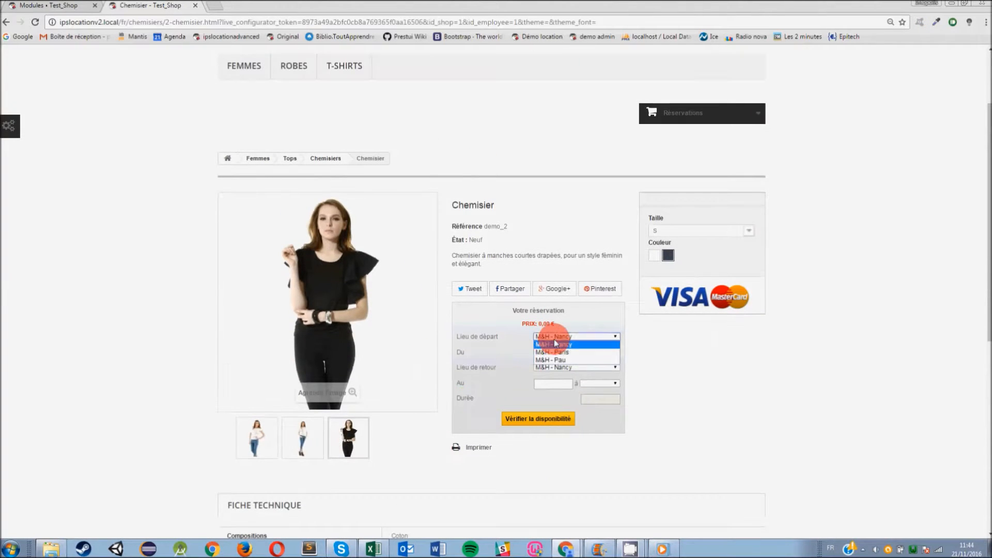
left_click(558, 353)
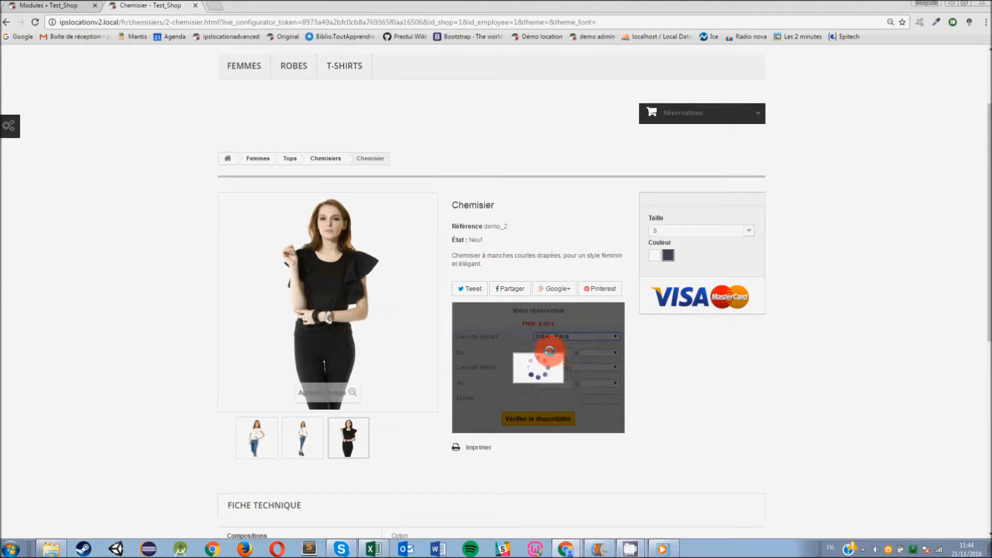
Set the Chemisier rental period from 22/11/2016 to 24/11/2016
left_click(555, 352)
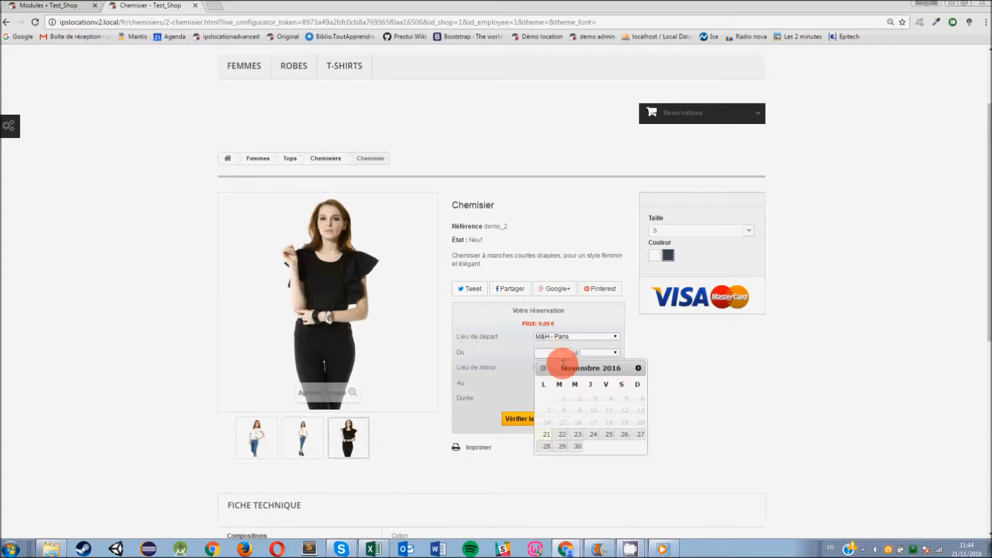
left_click(562, 435)
left_click(559, 383)
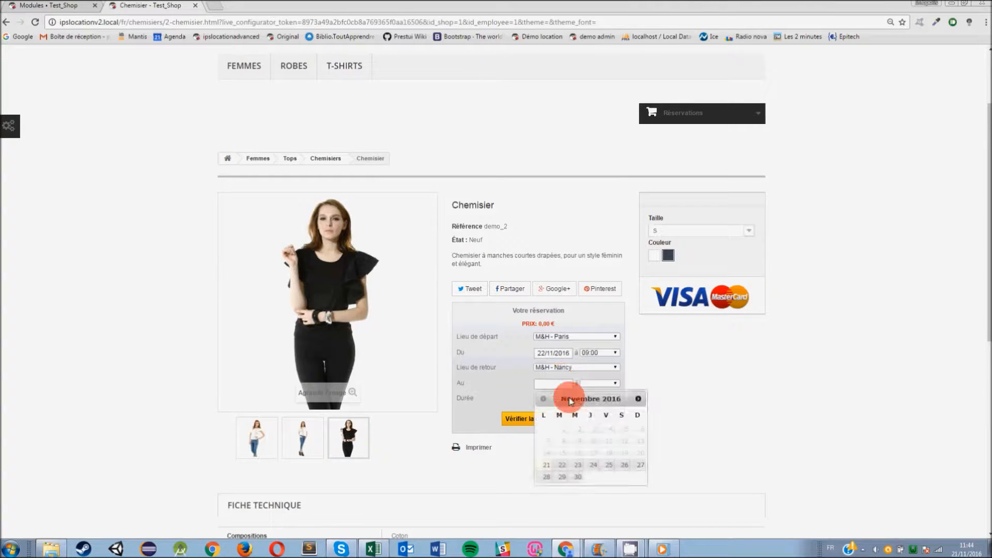
left_click(595, 465)
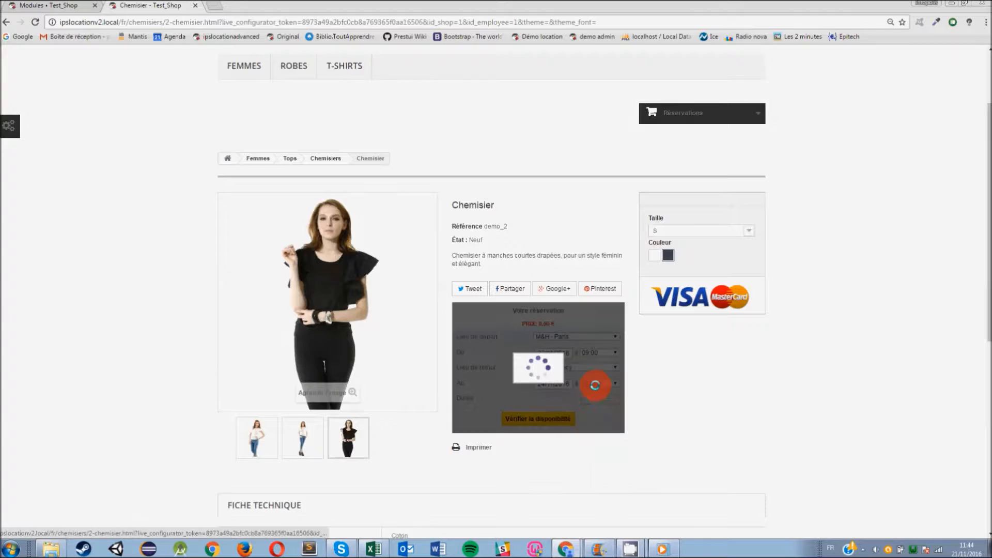
Set the Chemisier rental's return time to 09:15 and, after checking availability, add the reservation to the cart
left_click(599, 383)
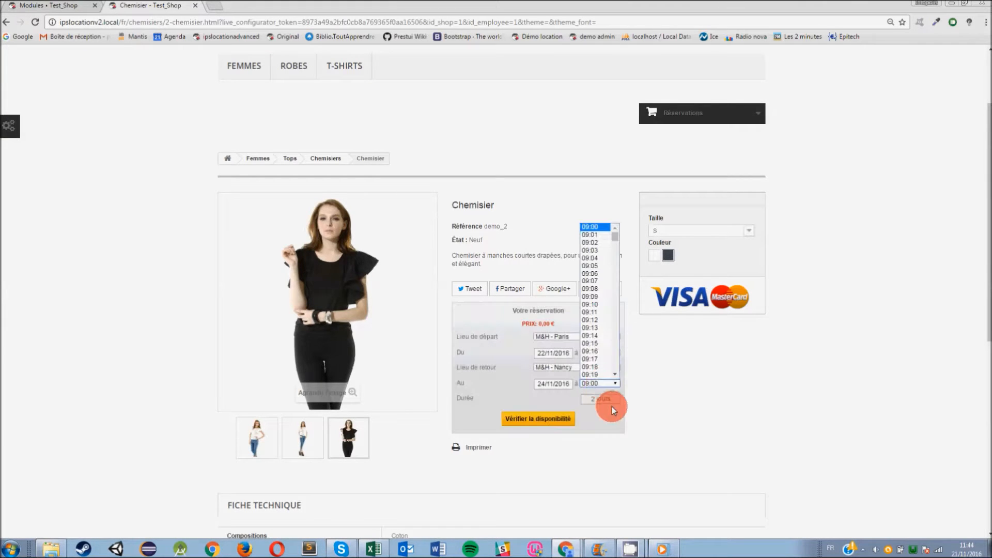
left_click(604, 344)
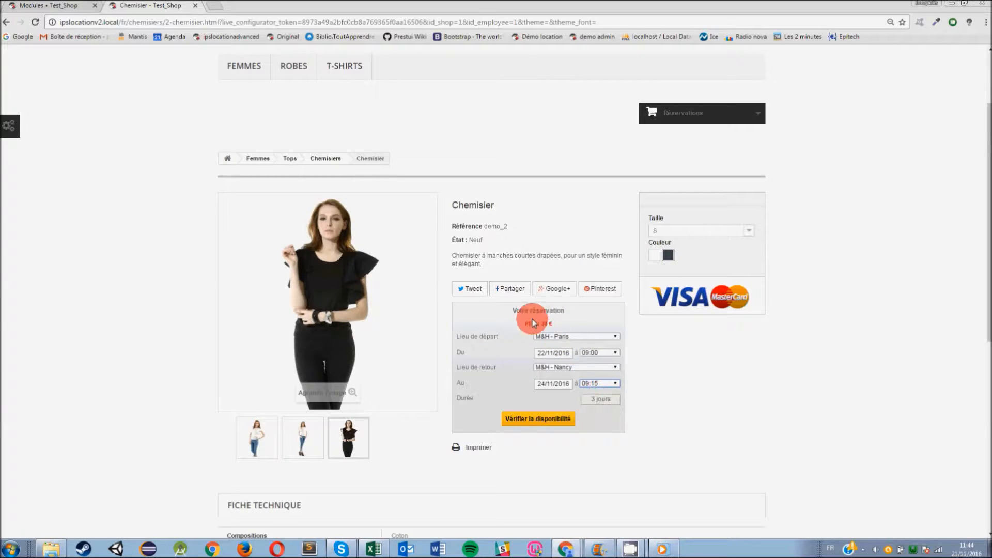
left_click(548, 419)
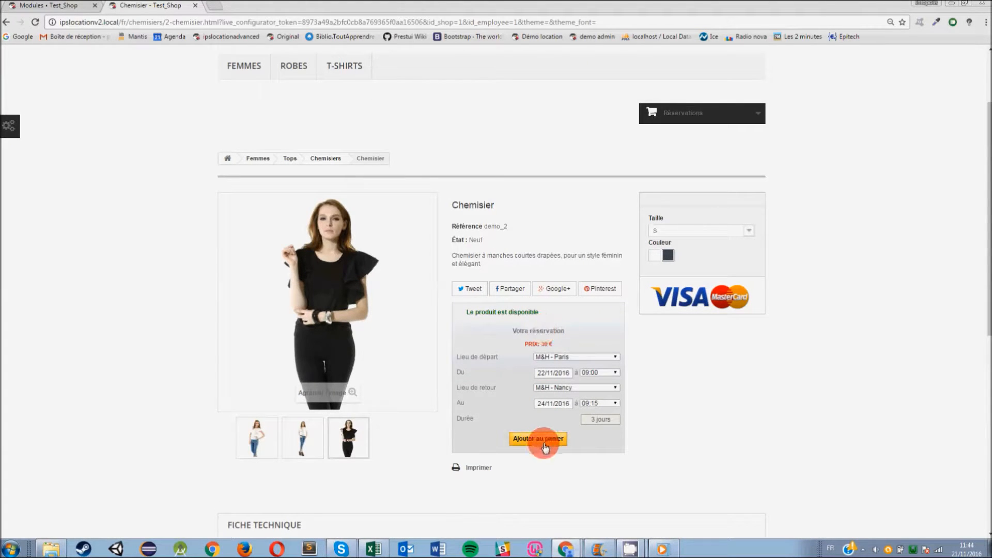
left_click(548, 444)
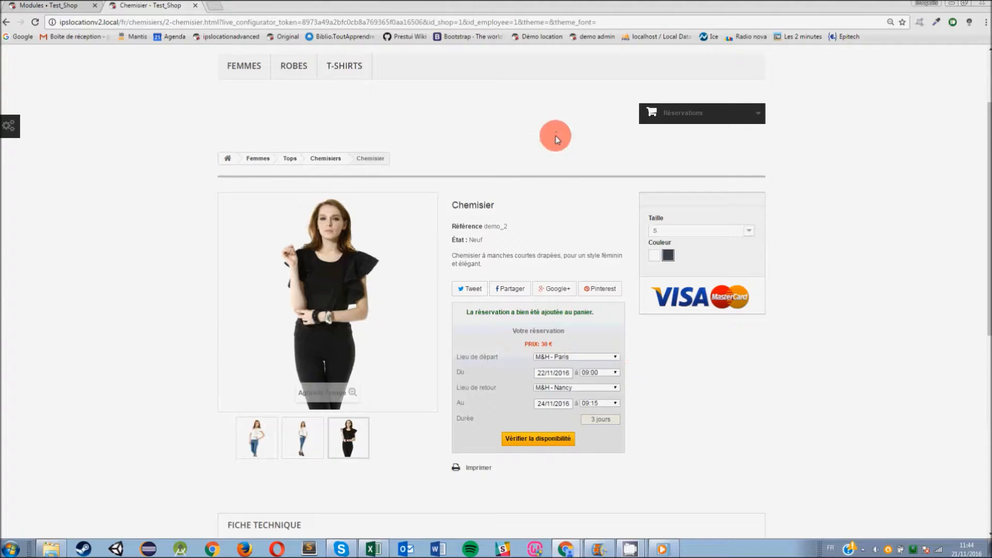
Open the reservation summary from the reservations cart and confirm the Chemisier reservation
mouse_move(653, 103)
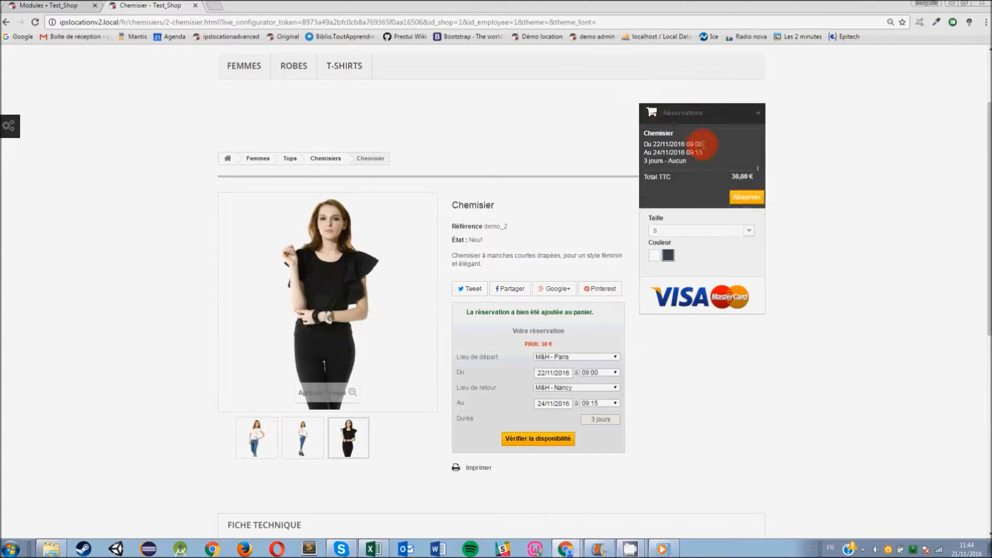
left_click(745, 198)
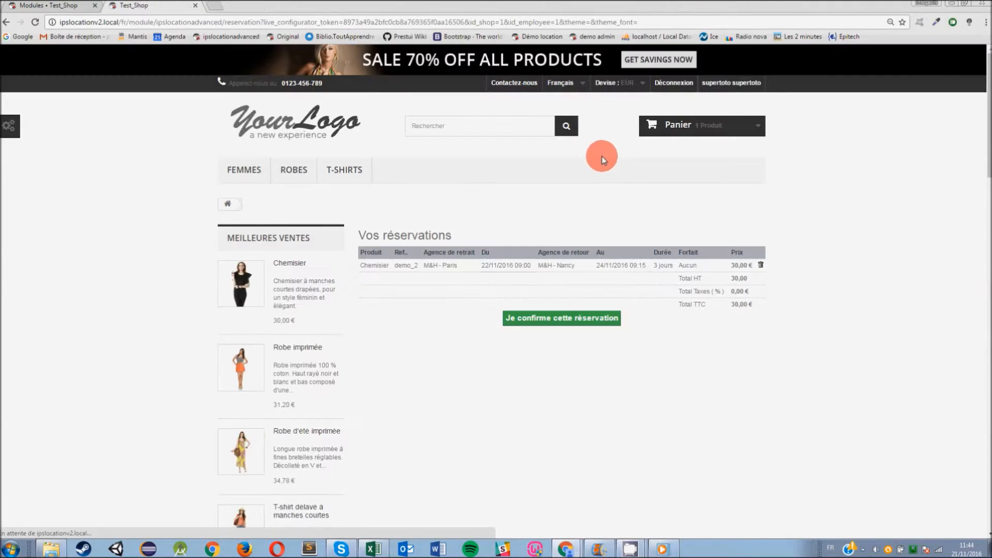
left_click(572, 88)
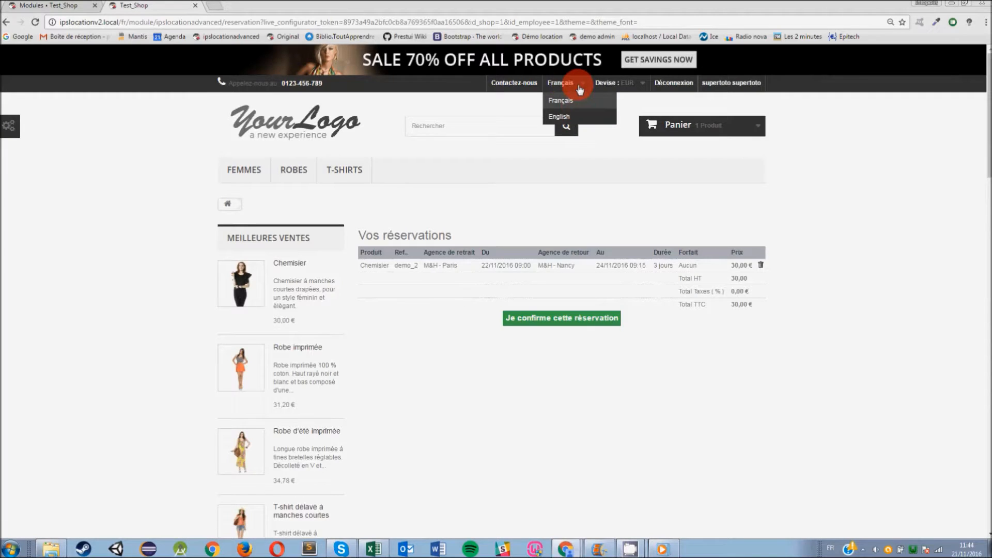
left_click(580, 89)
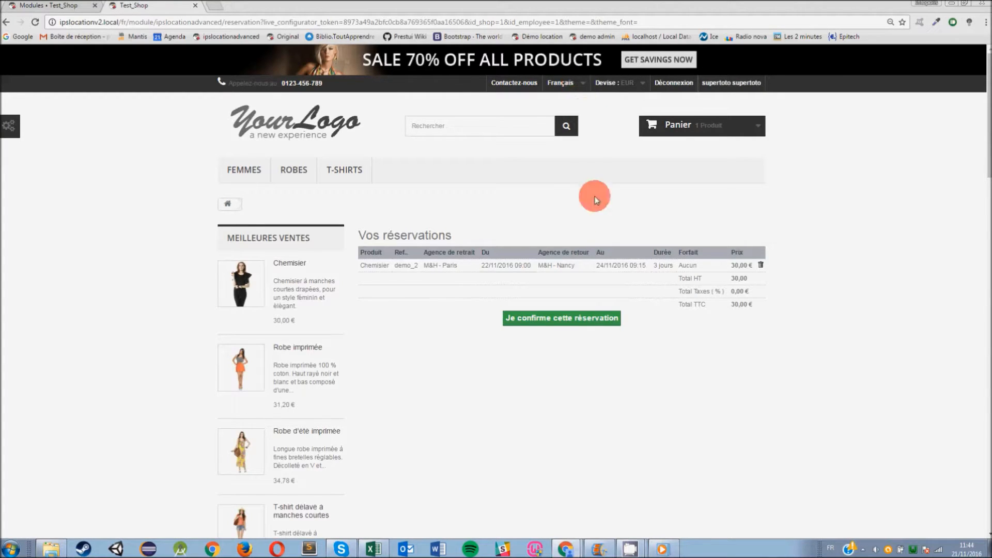
left_click(590, 319)
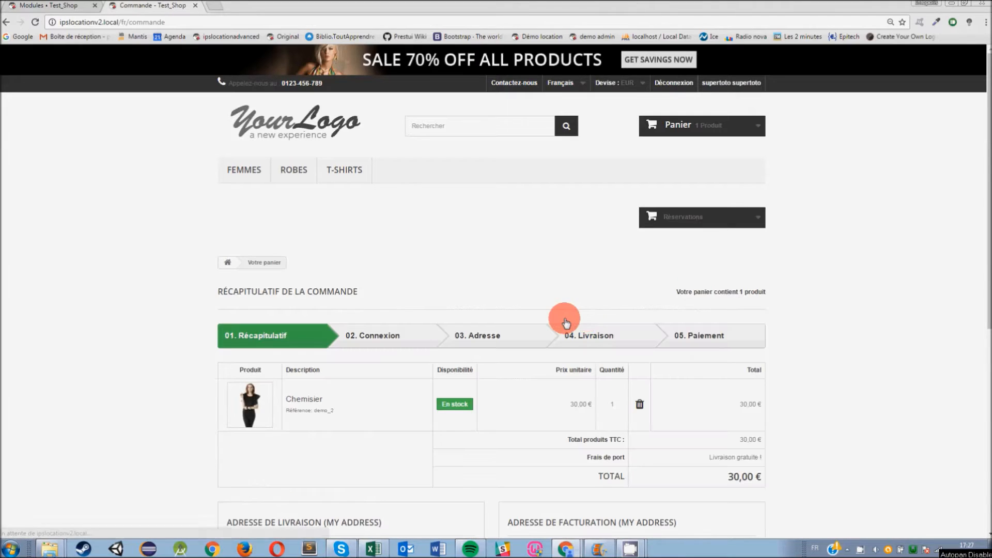
Proceed with the order from the checkout summary and validate the delivery and billing addresses
scroll(565, 319, "down", 3)
left_click(719, 489)
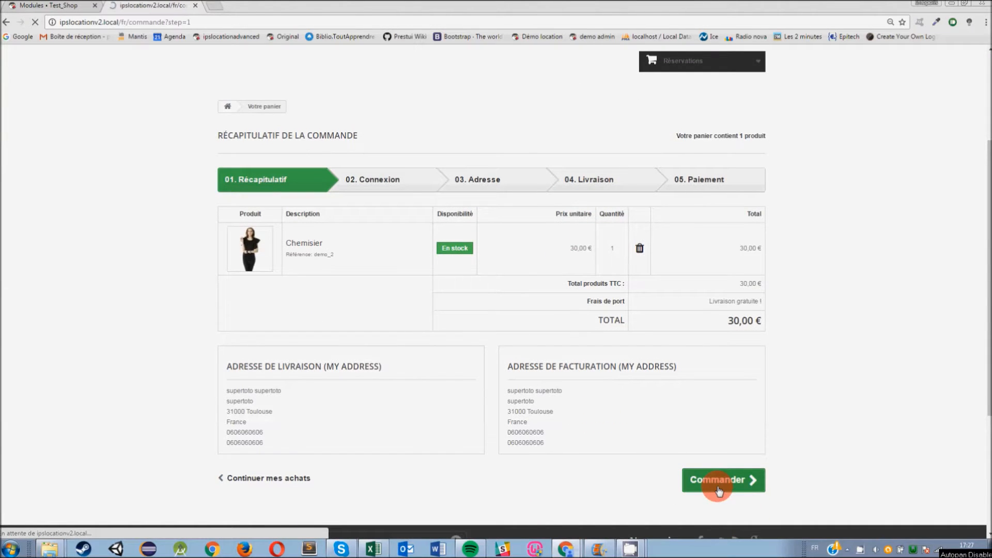
scroll(579, 416, "down", 6)
left_click(715, 349)
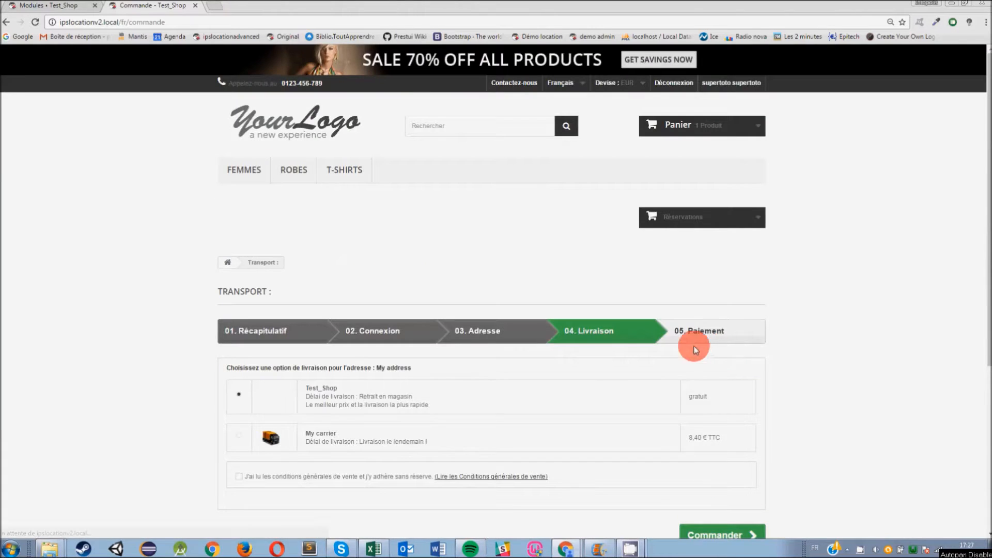
Accept the general terms of sale, keeping the free Test_Shop in-store pickup, and continue to payment
scroll(693, 347, "down", 5)
left_click(239, 220)
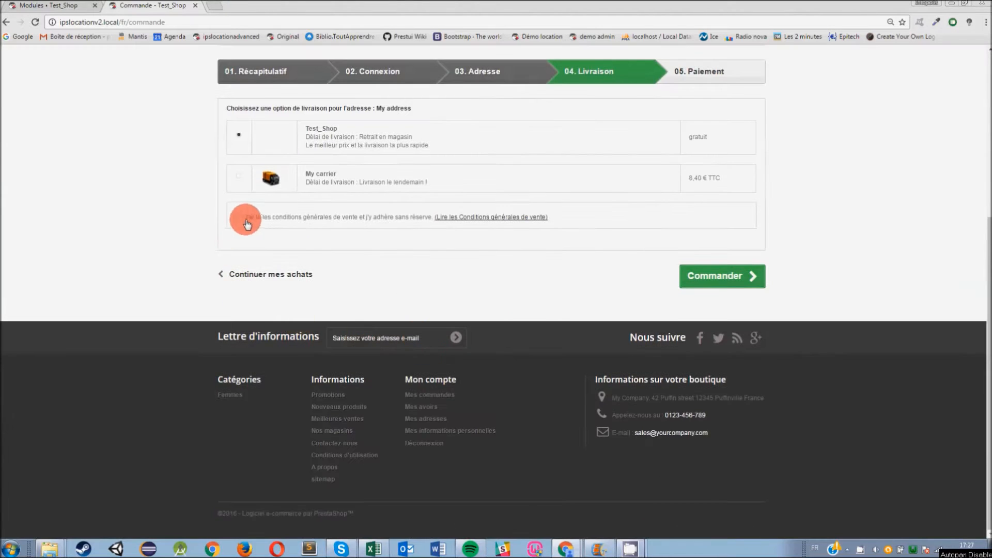
left_click(689, 281)
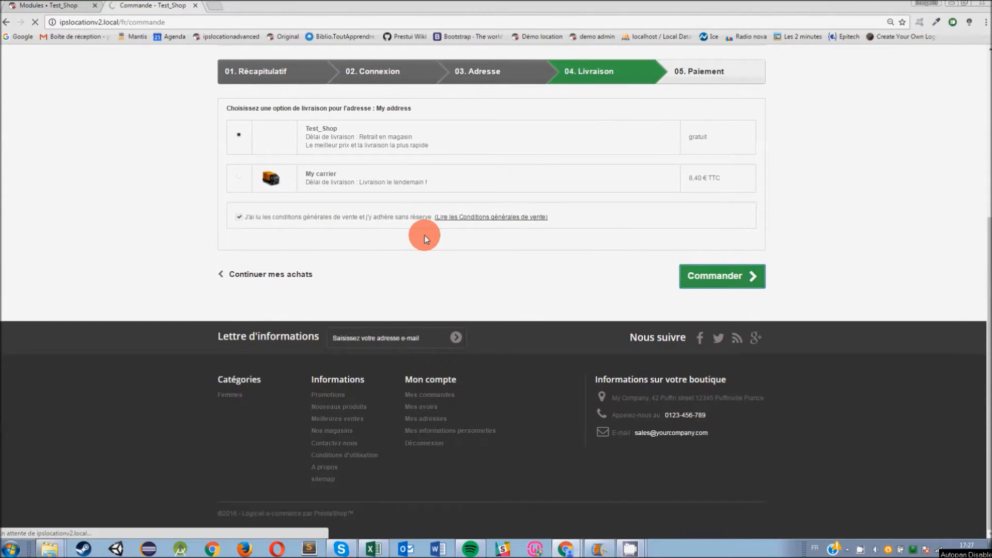
Choose payment by cheque and confirm the Chemisier order
scroll(421, 233, "down", 2)
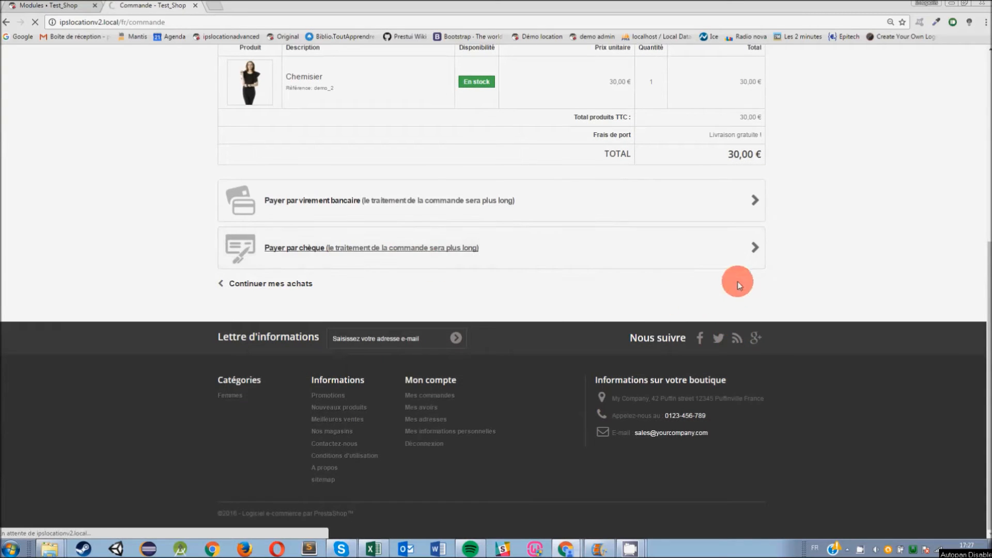
left_click(657, 253)
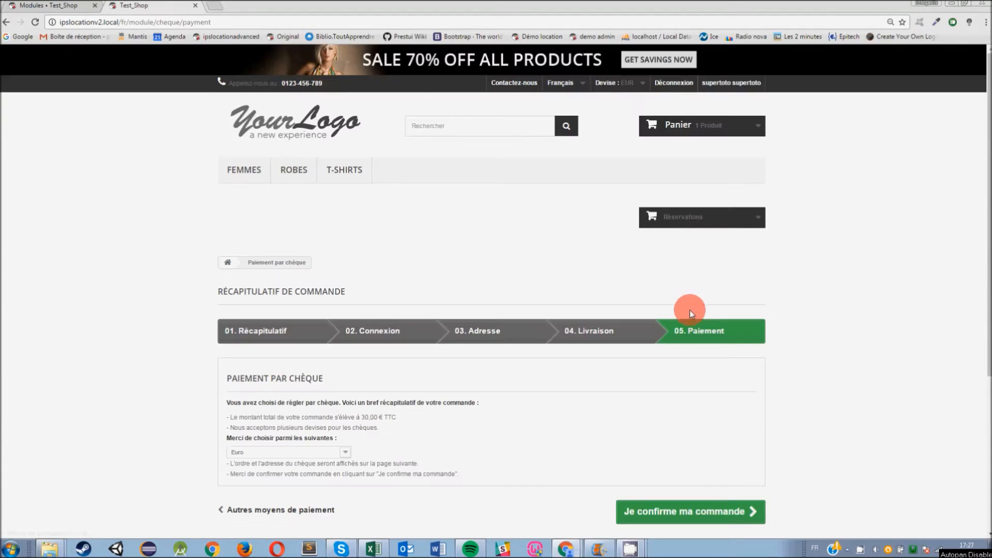
left_click(706, 512)
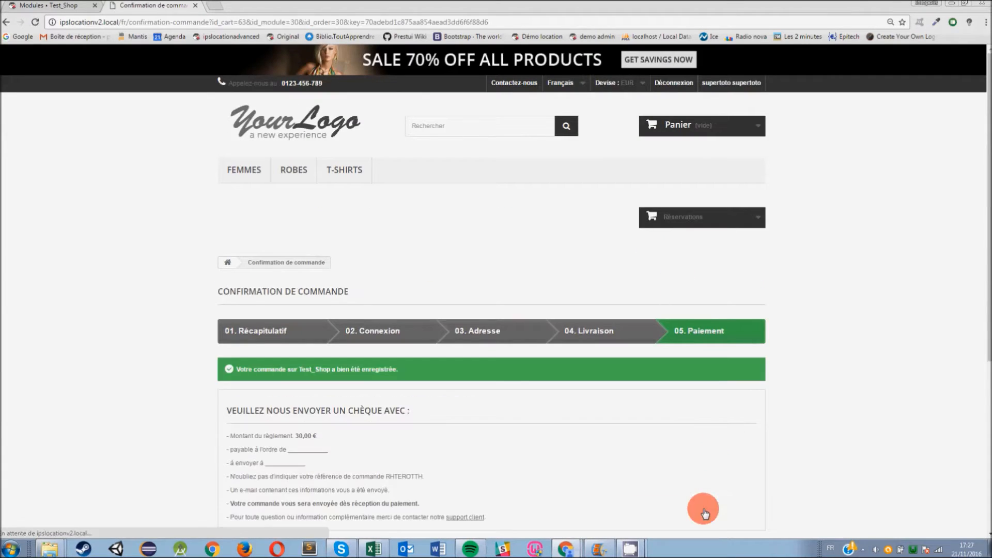
Switch to the back office and check the new Chemisier reservation in the IPS Location Advanced reservation history
left_click(49, 6)
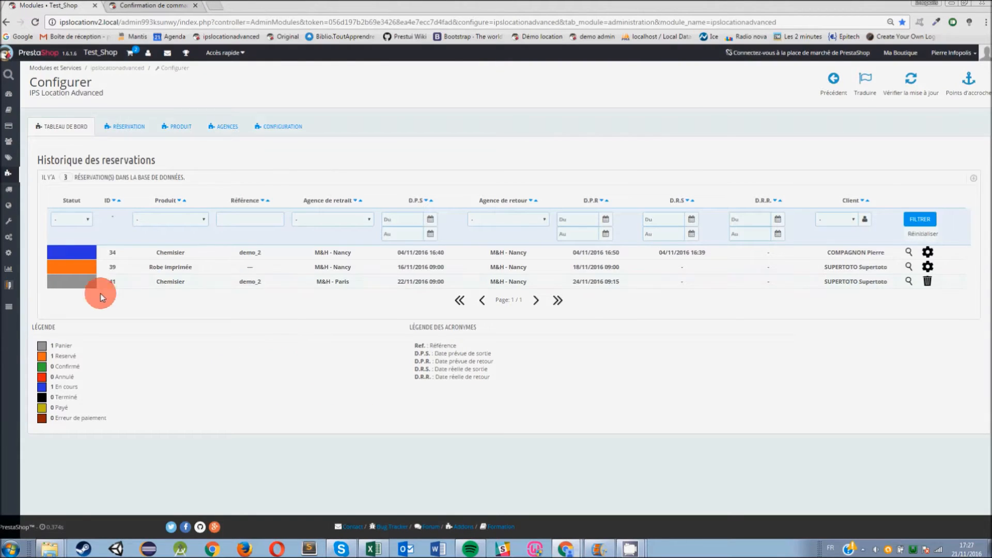
left_click(138, 284)
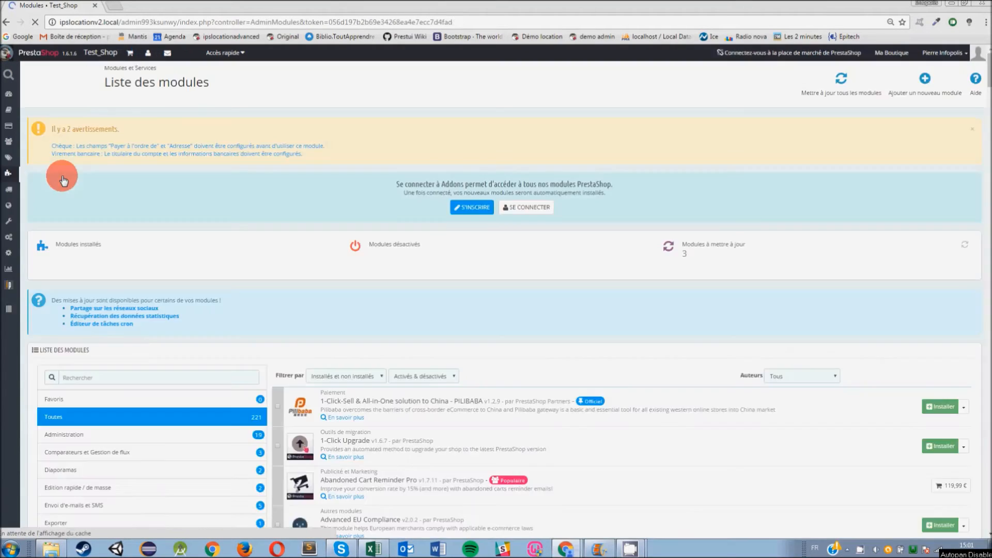
Search the module list for "ips", add IPS Location Advanced to the favourites, and display the Favoris category
scroll(195, 379, "down", 2)
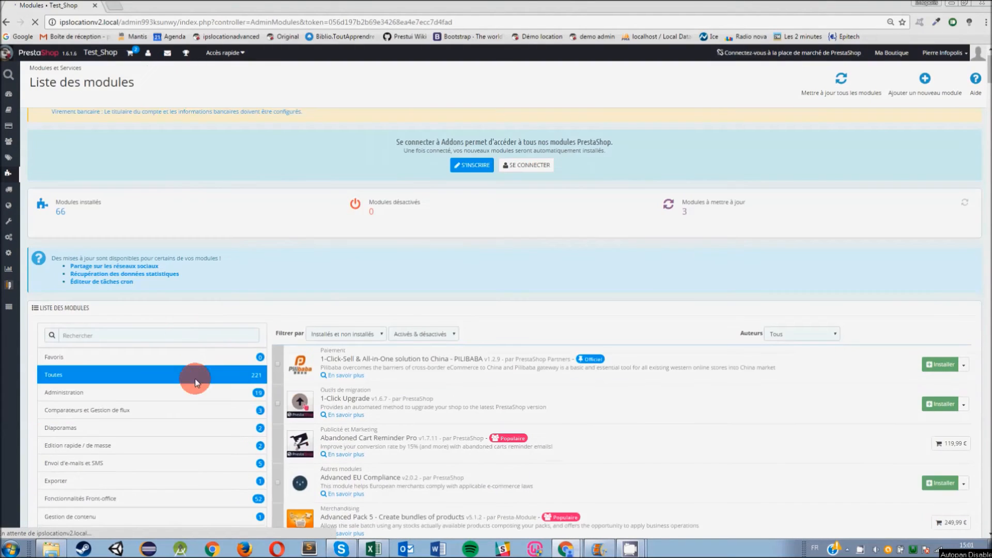
left_click(183, 273)
type("ips")
left_click(964, 300)
left_click(919, 392)
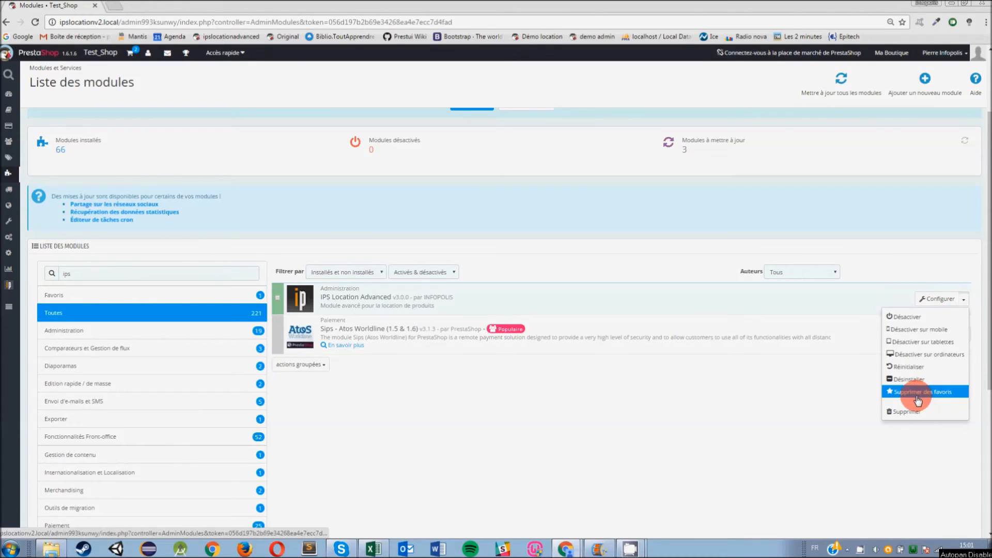
left_click(213, 302)
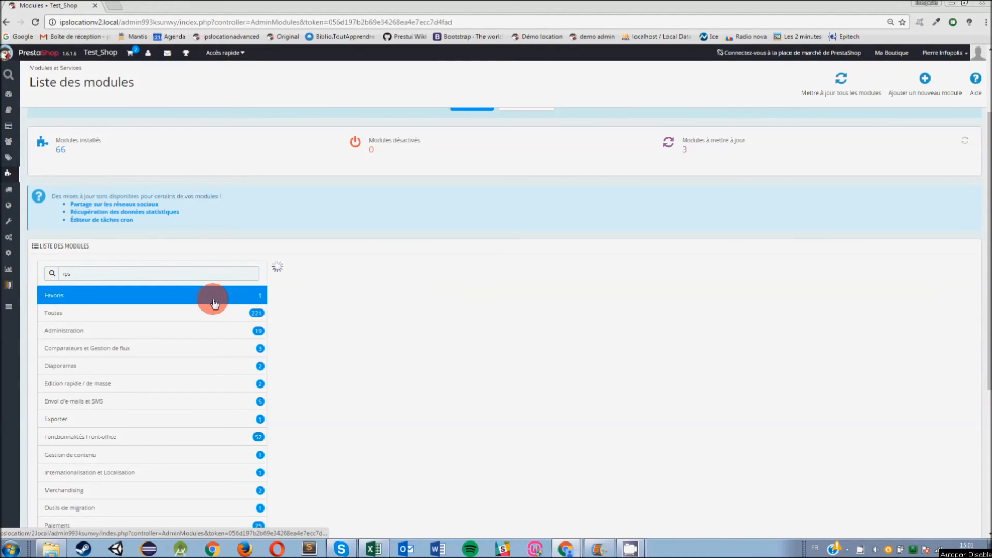